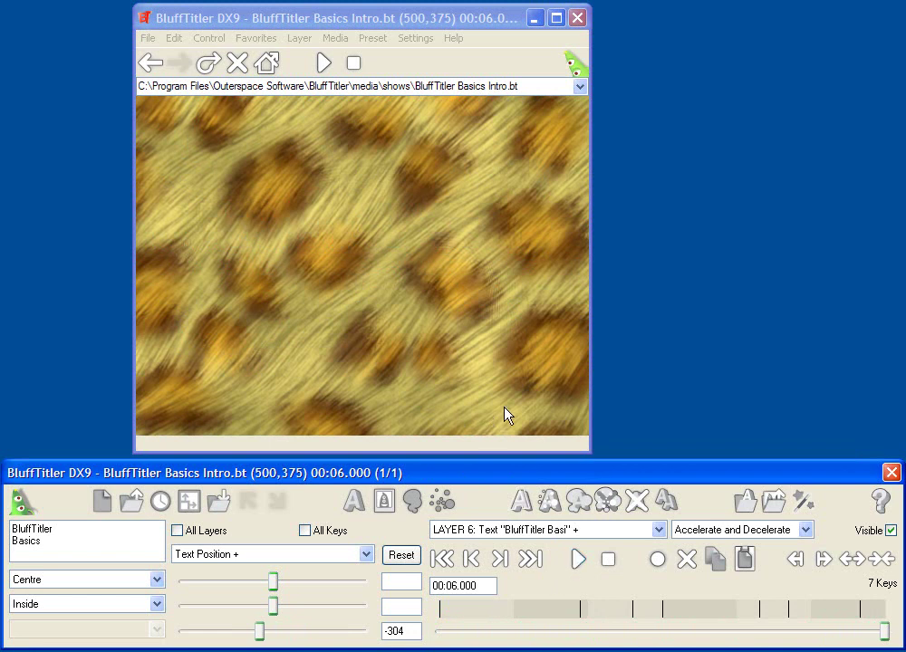
# Create a new, empty show in place of the opened intro show.
pyautogui.click(459, 25)
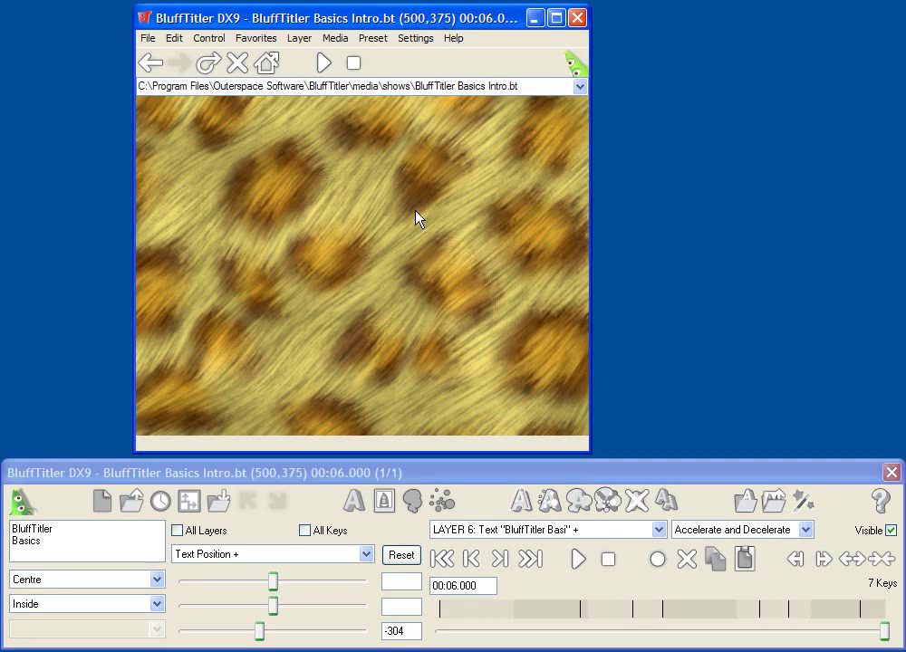
pyautogui.click(289, 472)
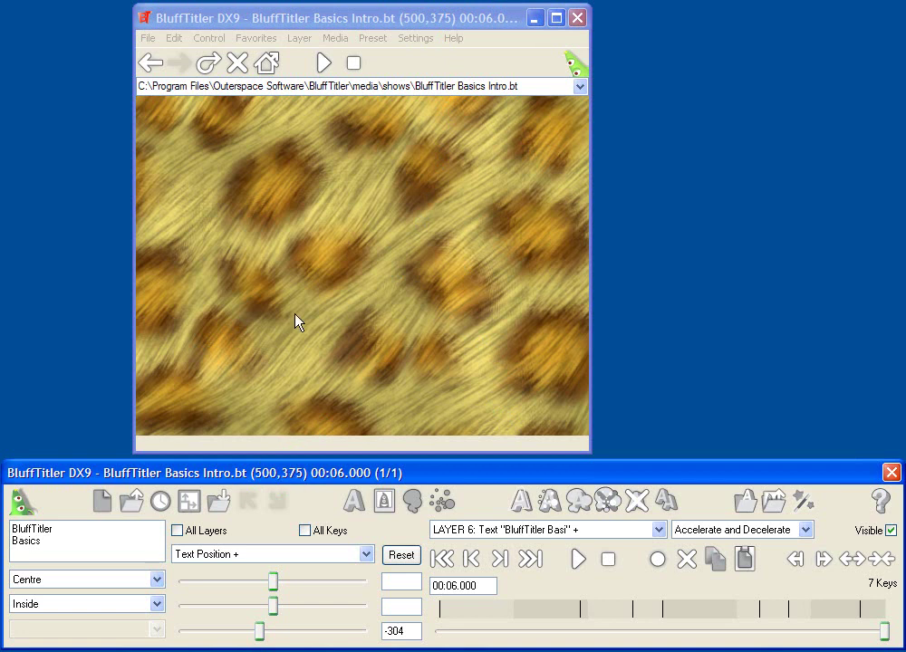
pyautogui.click(147, 38)
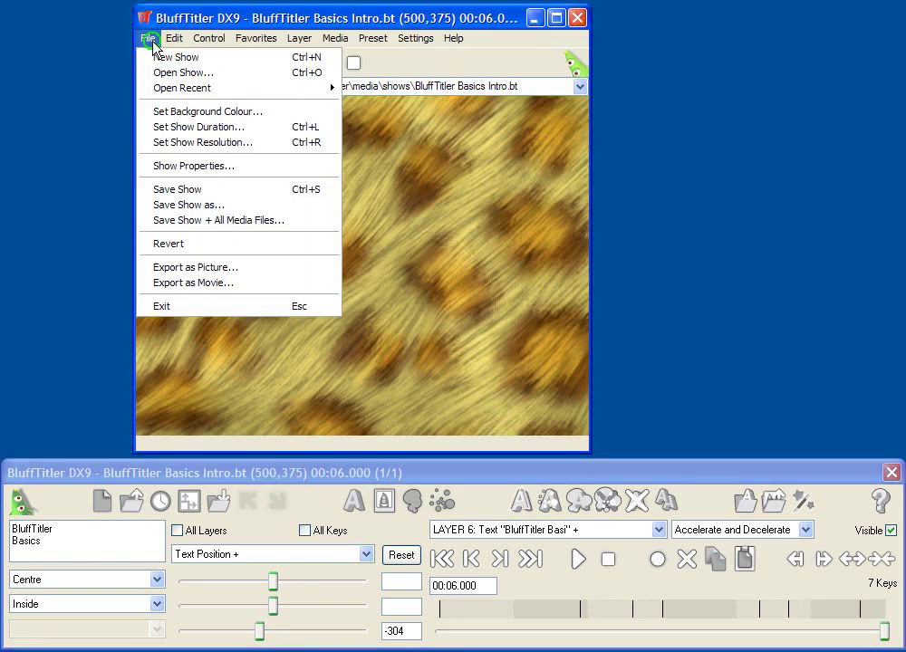
pyautogui.click(156, 60)
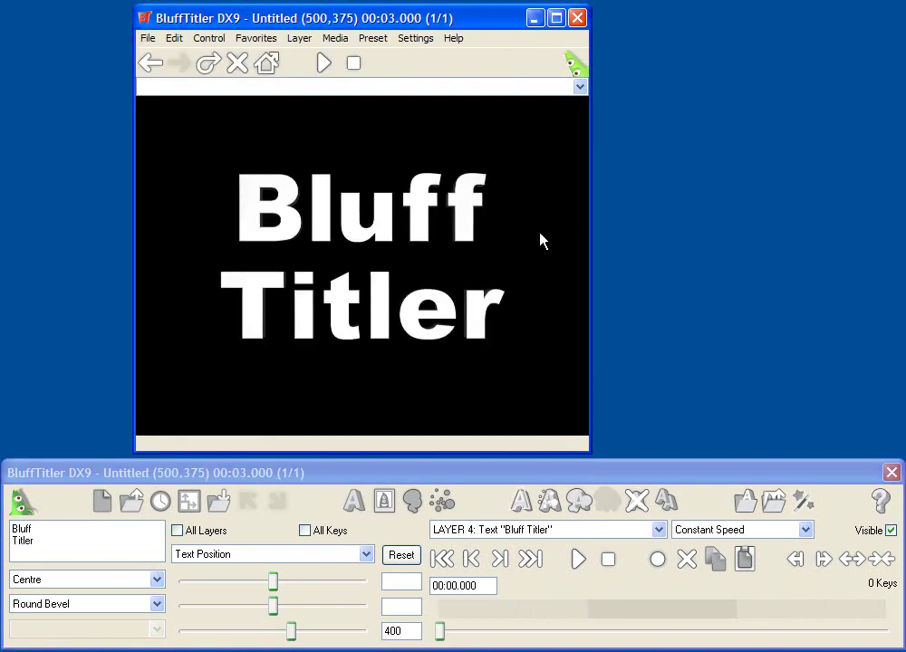
# Keep layer 4 selected and replace its text with "My First" on one line and "Title" on the second.
pyautogui.click(496, 530)
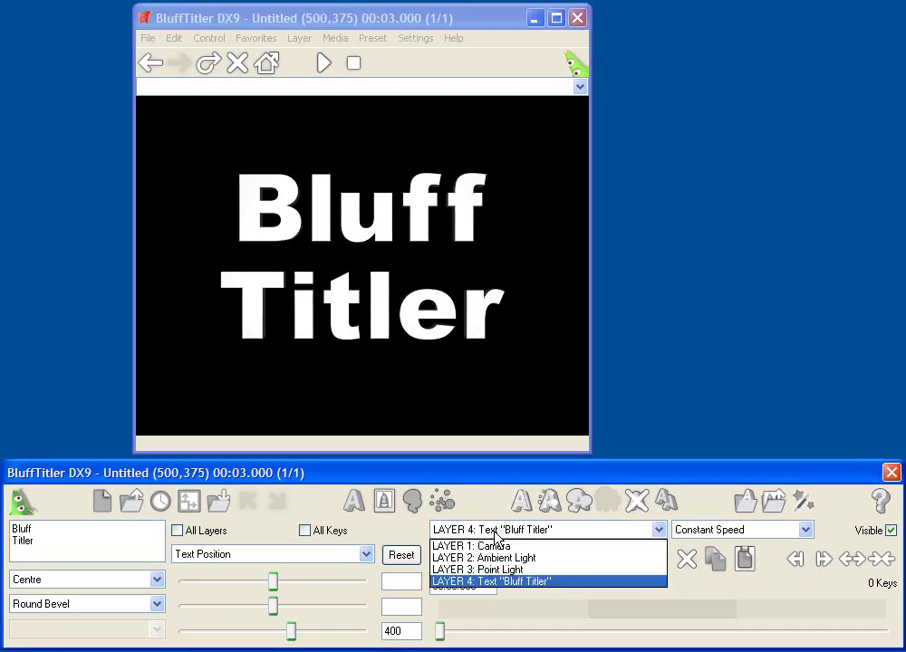
pyautogui.click(495, 583)
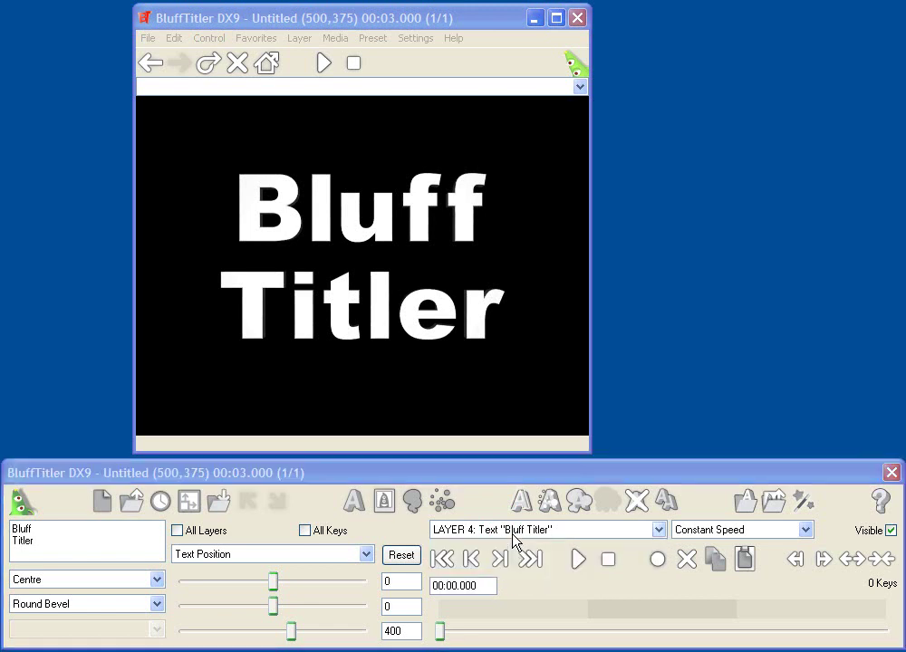
pyautogui.click(526, 538)
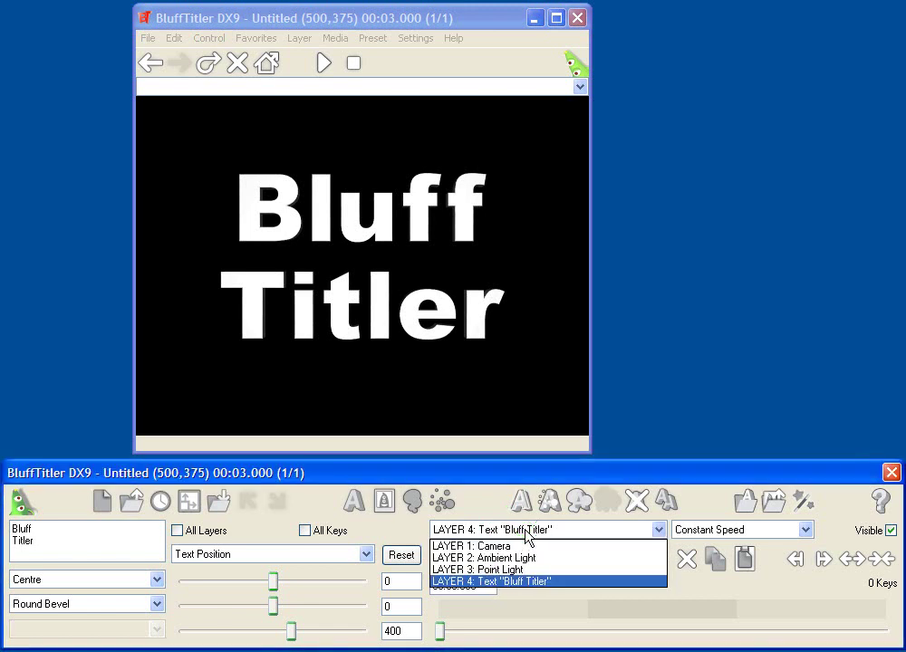
pyautogui.click(515, 583)
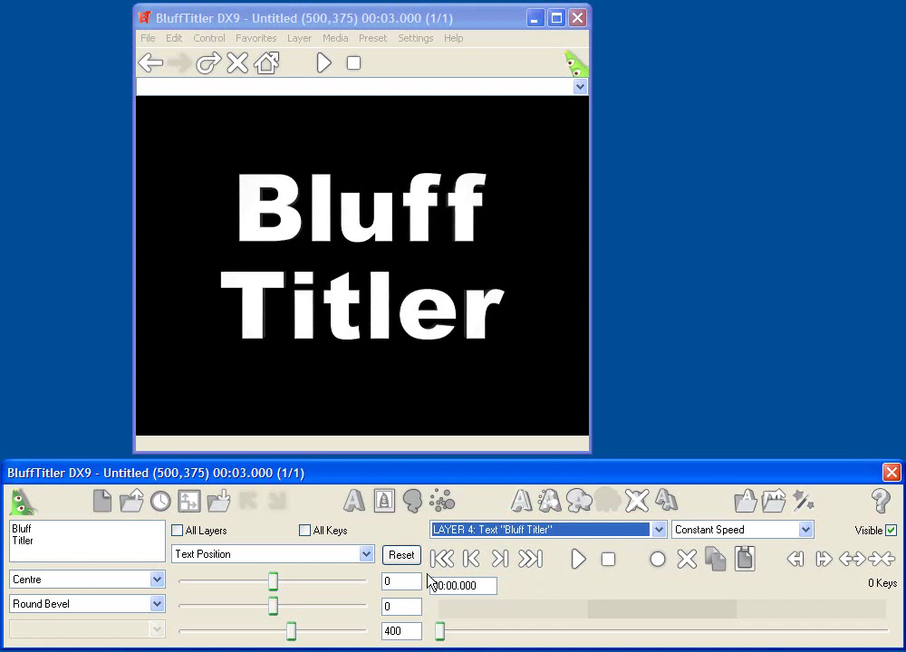
pyautogui.moveTo(51, 541); pyautogui.dragTo(11, 527)
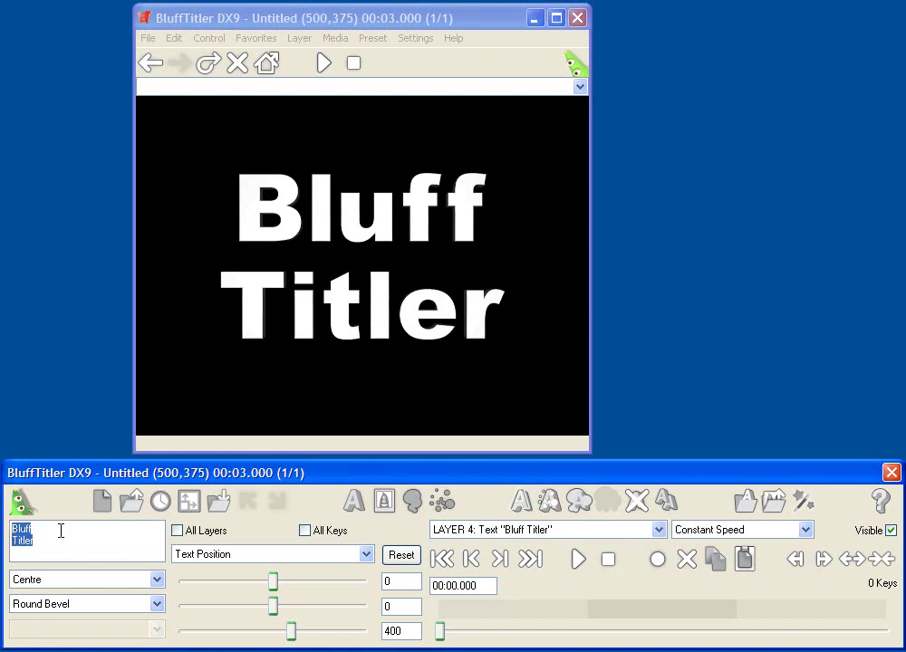
pyautogui.write('My First')
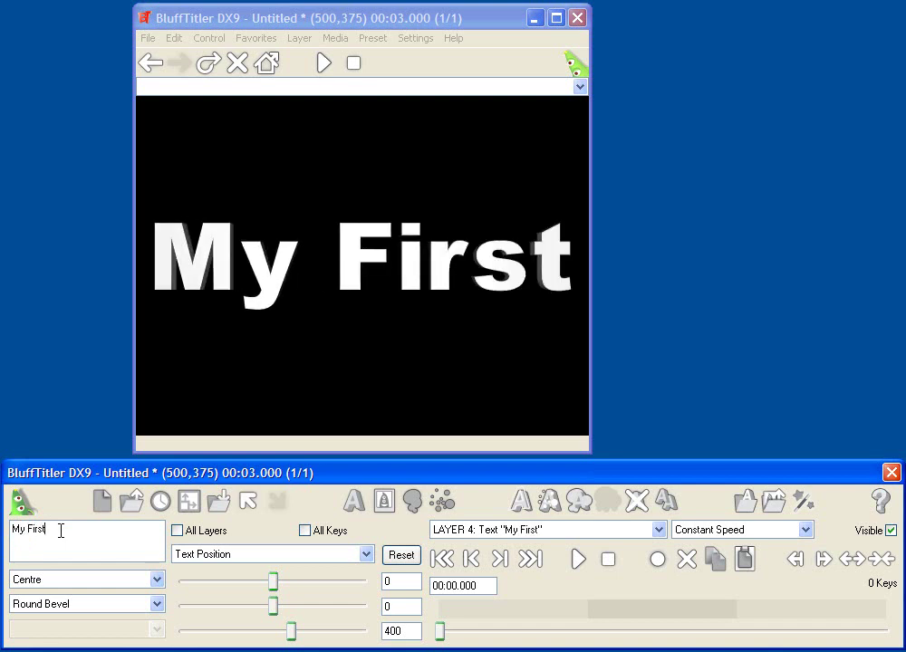
pyautogui.press('Return')
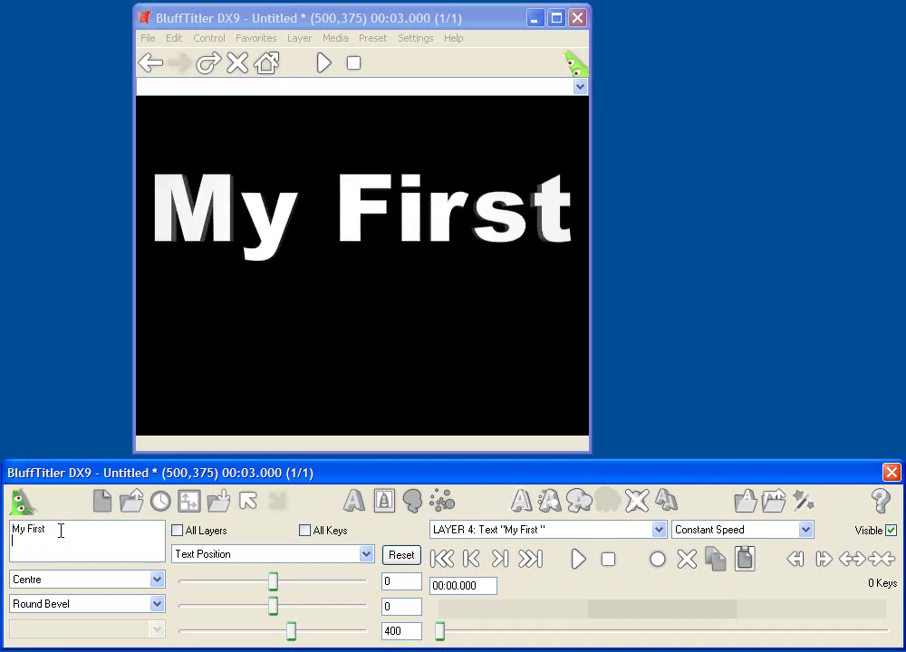
pyautogui.write('Title')
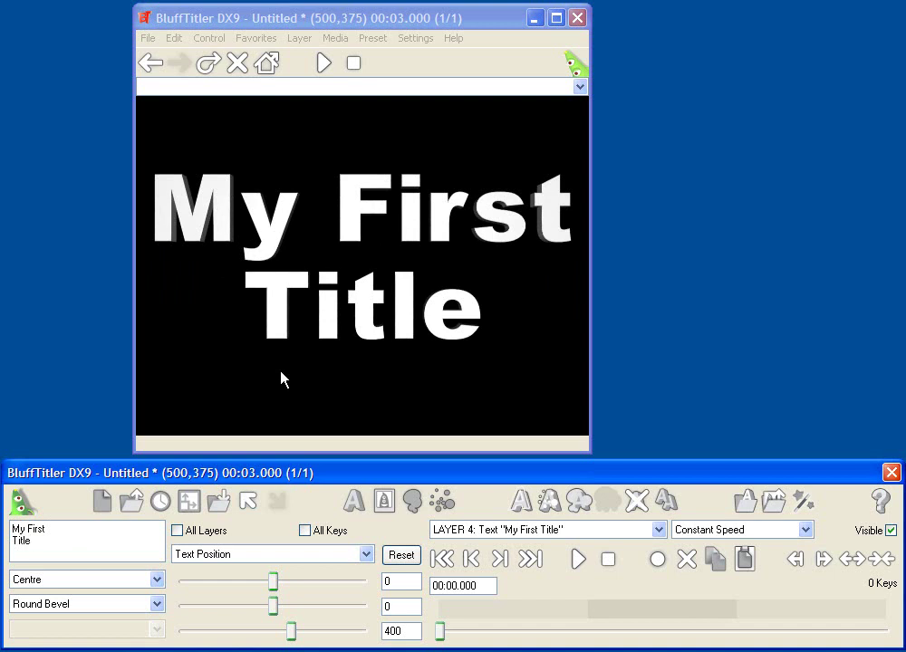
# Move the title text freehand and bring it closer, to a Text Position of about 11.2, -21.2, 175.6.
pyautogui.click(243, 555)
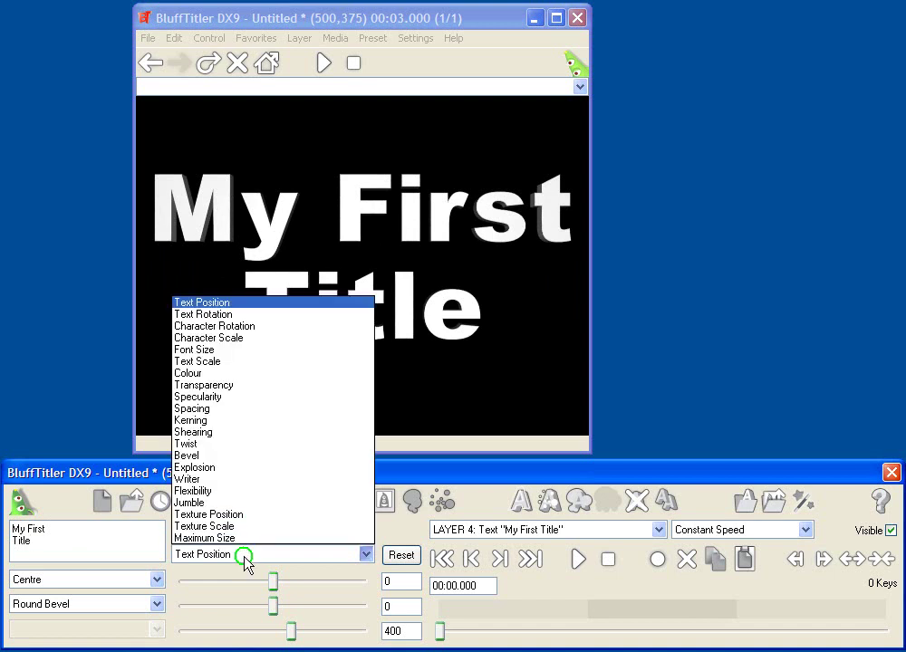
pyautogui.click(242, 311)
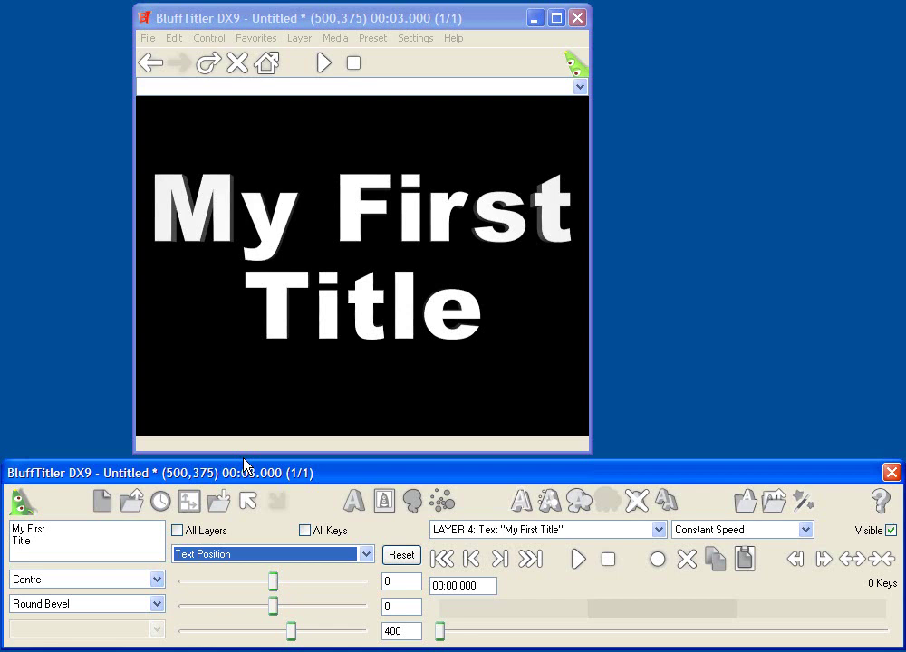
pyautogui.moveTo(273, 587); pyautogui.dragTo(292, 637)
pyautogui.moveTo(355, 313); pyautogui.dragTo(311, 310)
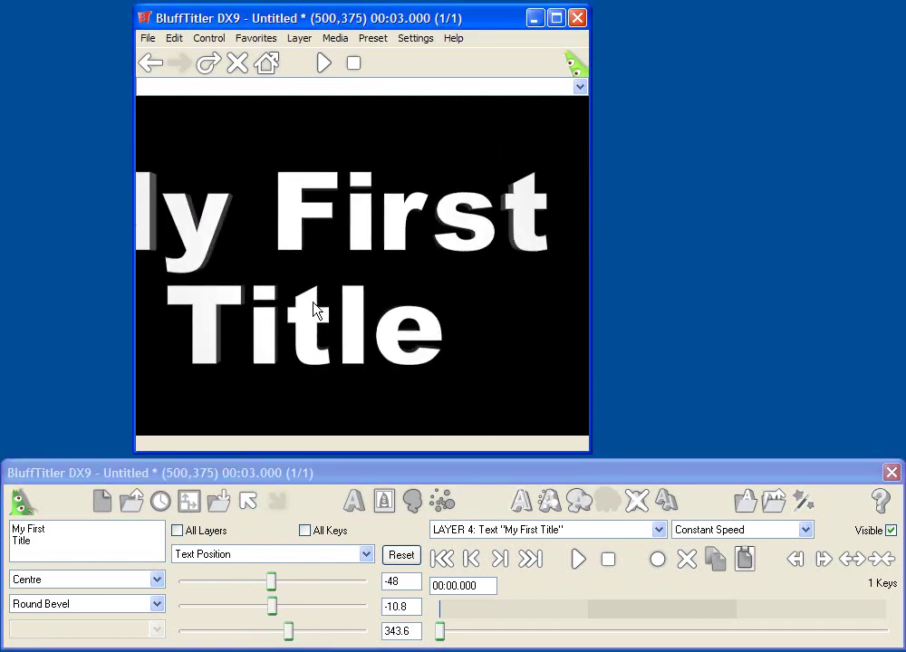
pyautogui.moveTo(270, 276); pyautogui.dragTo(337, 292)
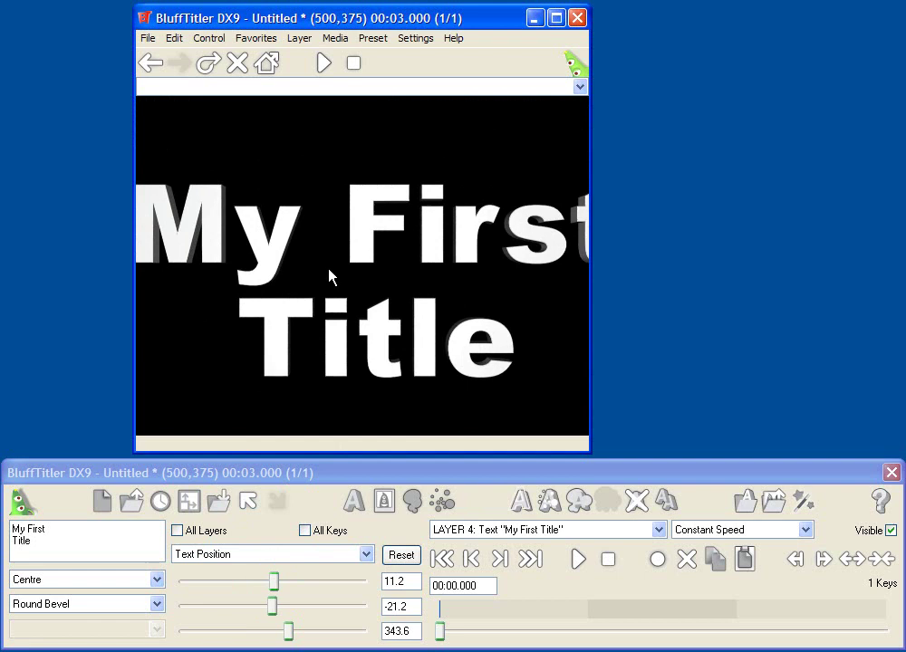
pyautogui.moveTo(328, 267); pyautogui.dragTo(301, 302, button='right')
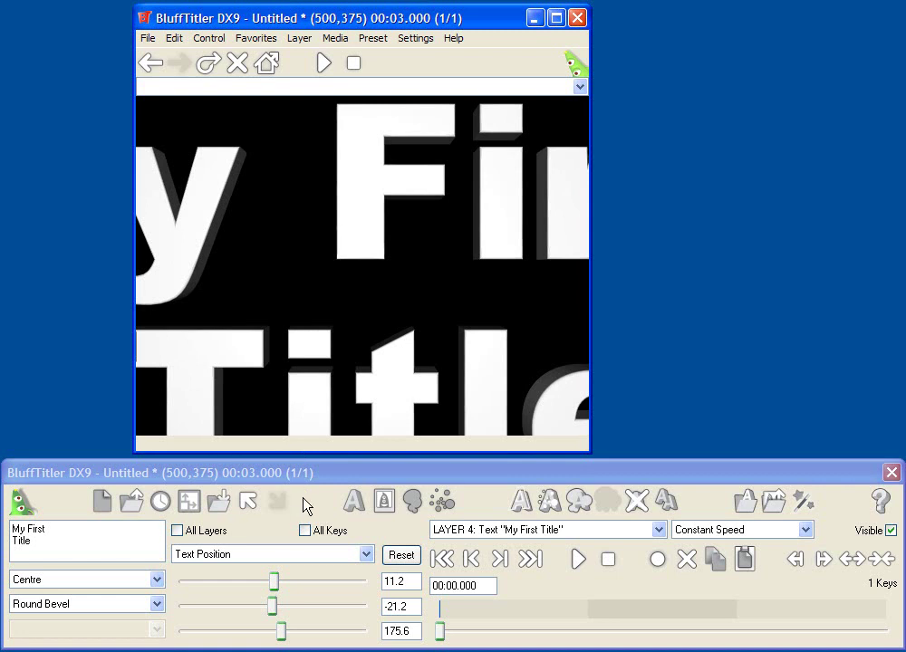
# Rotate the title text freehand to a Text Rotation of about 27.8, 39.7, 0.
pyautogui.click(273, 555)
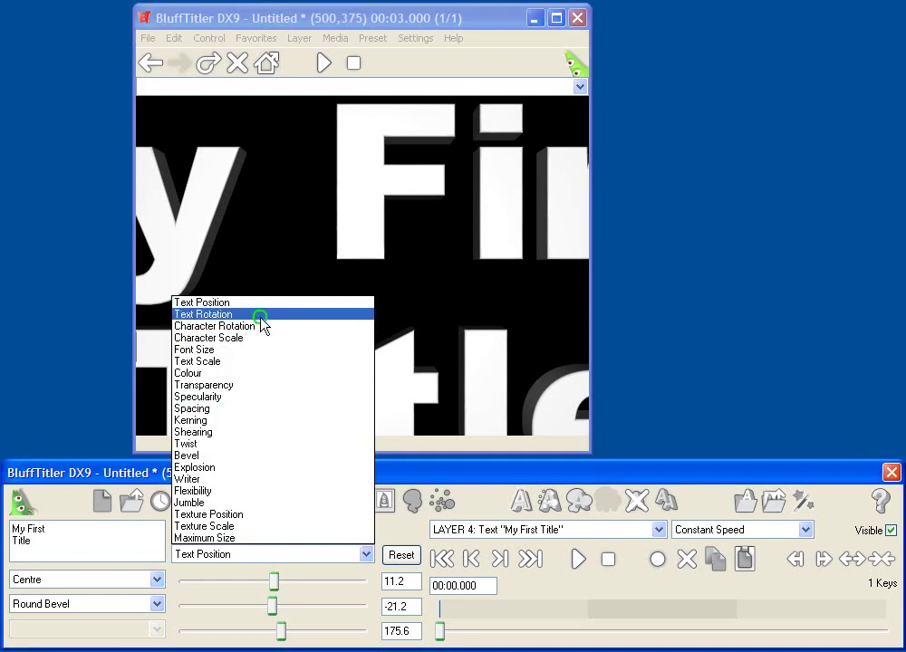
pyautogui.click(308, 314)
pyautogui.moveTo(350, 375); pyautogui.dragTo(358, 219)
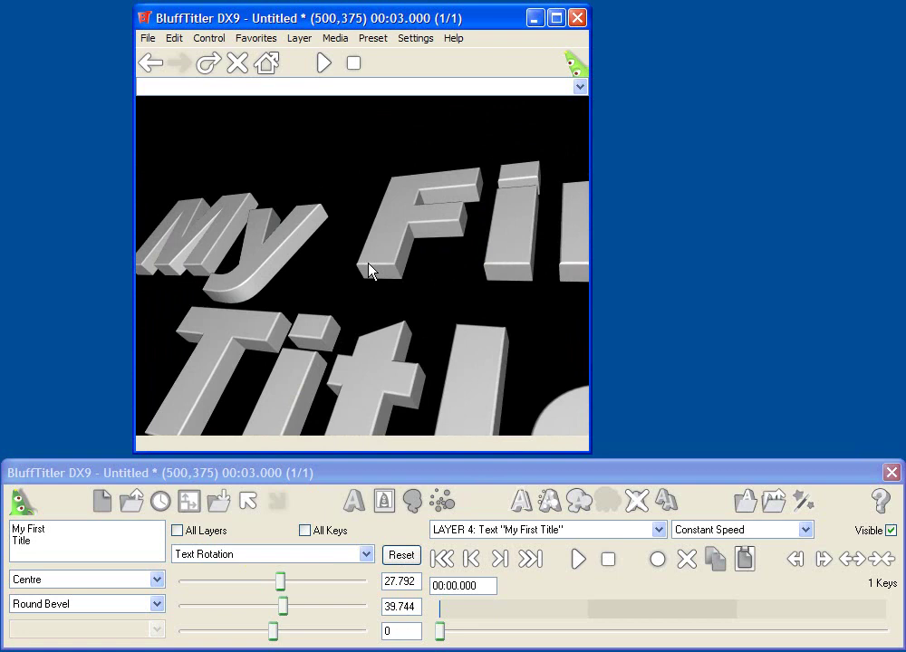
# Adjust the title's Text Scale, trying a depth of 10 before settling on about 1.006, 0.997 and 0.798.
pyautogui.click(282, 553)
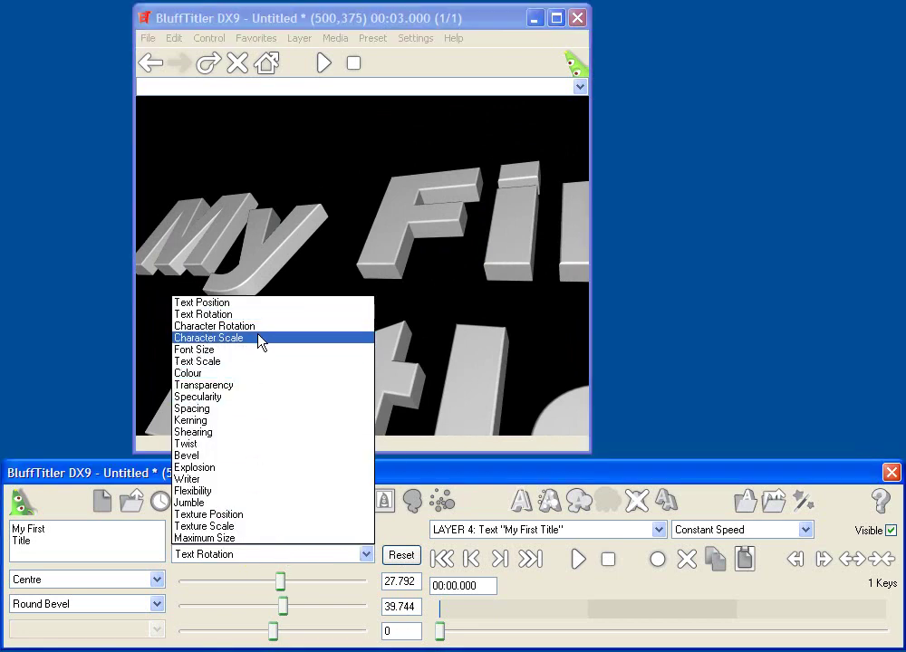
pyautogui.click(234, 361)
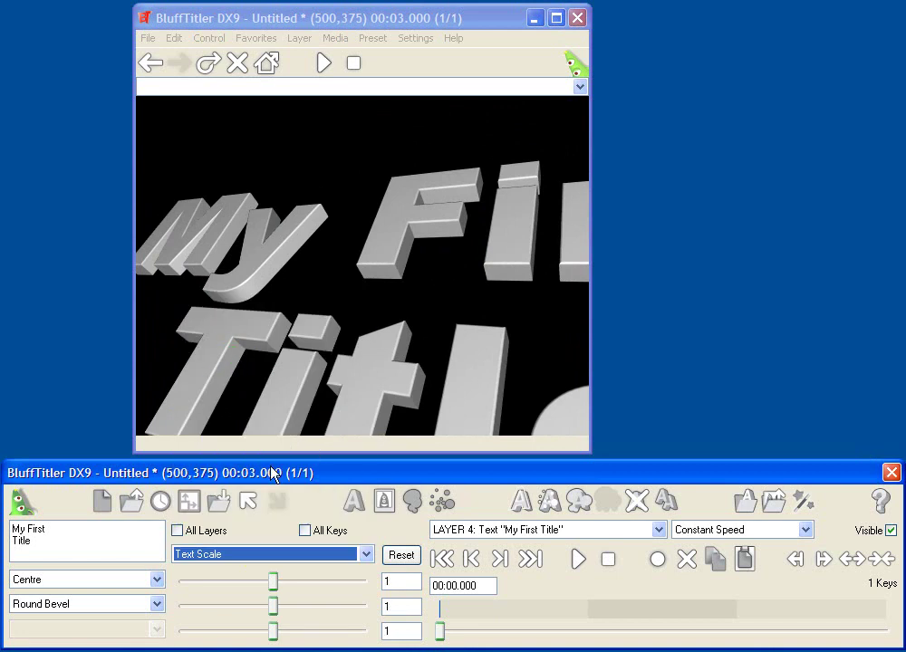
pyautogui.moveTo(273, 629); pyautogui.dragTo(306, 607)
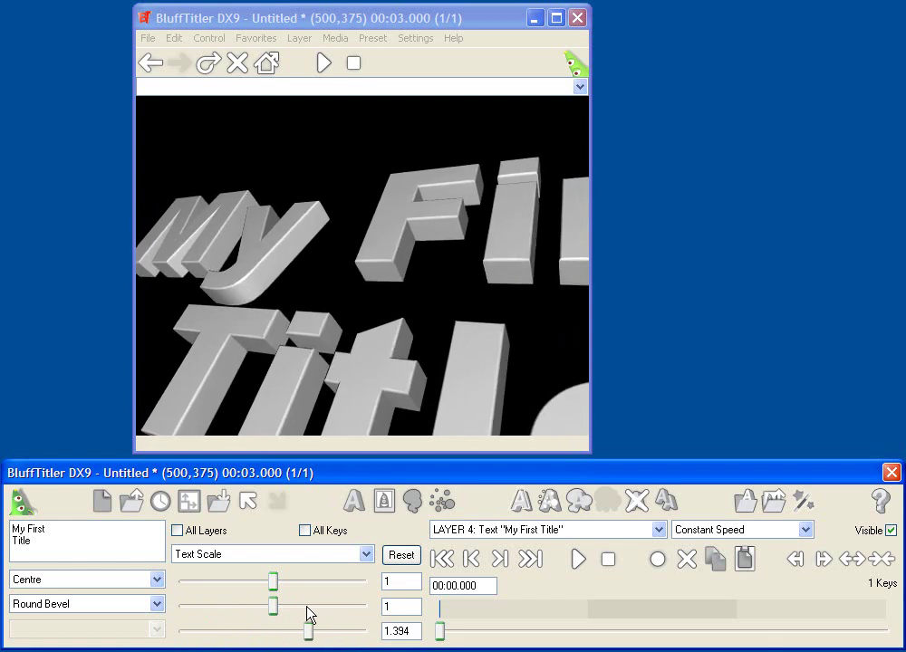
pyautogui.doubleClick(405, 629)
pyautogui.write('10')
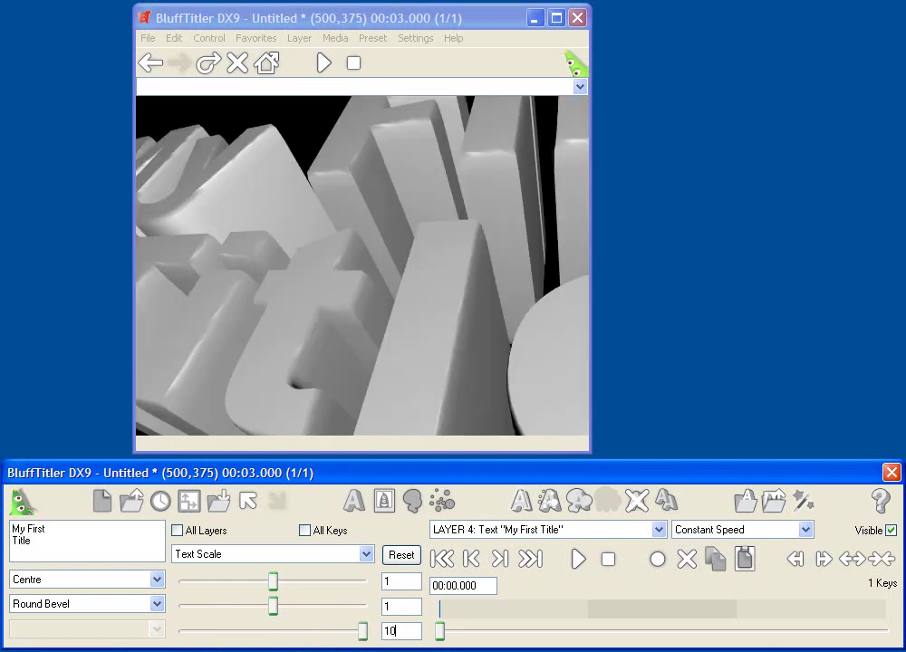
pyautogui.press('Tab')
pyautogui.moveTo(363, 632); pyautogui.dragTo(257, 633)
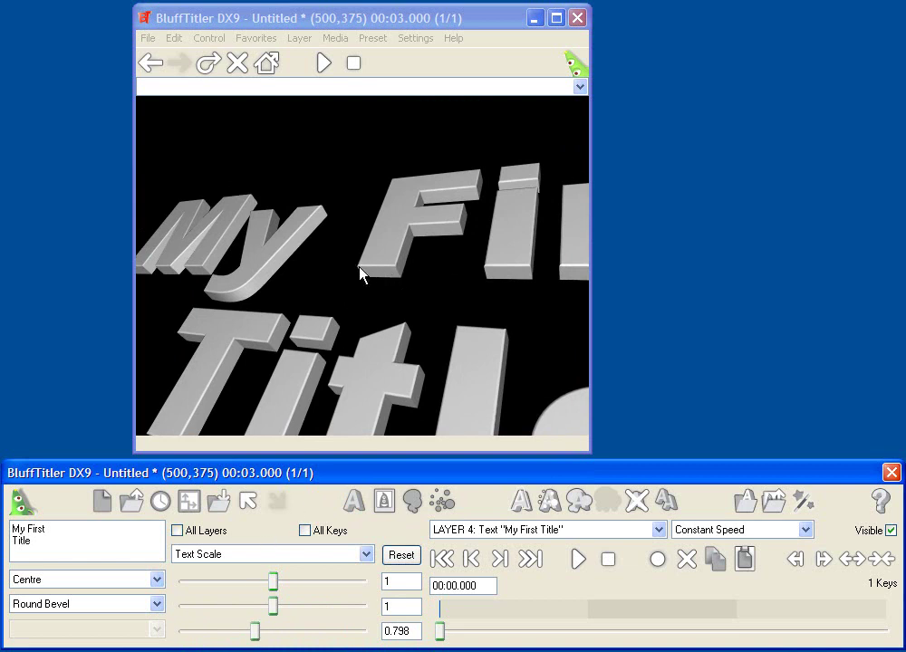
pyautogui.moveTo(404, 264)
pyautogui.mouseDown()
pyautogui.moveTo(427, 272)
pyautogui.moveTo(414, 275)
pyautogui.mouseUp()
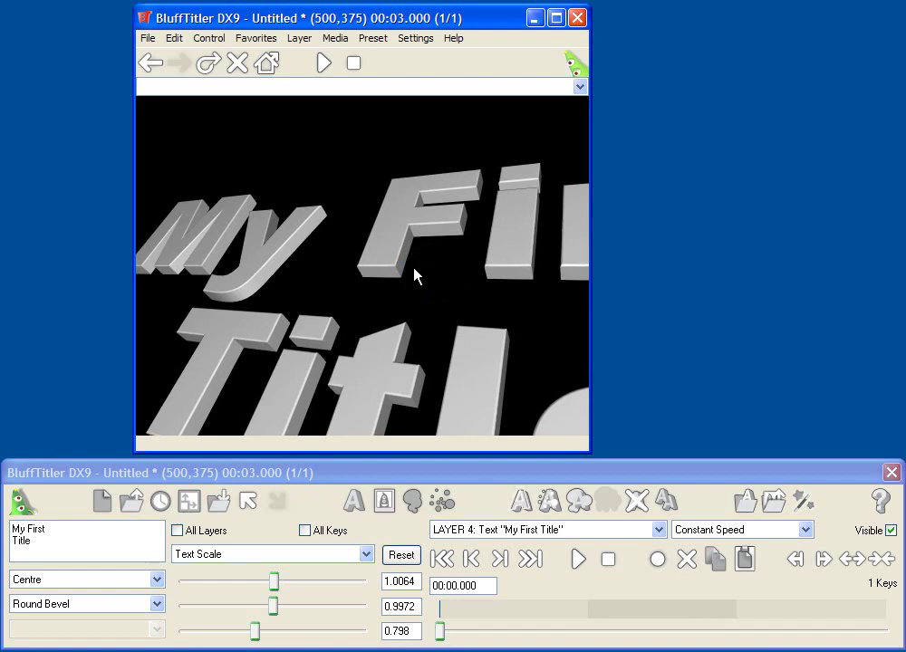
# Try the Flat and Straight Bevel styles on the title text, ending on Round Bevel.
pyautogui.click(143, 607)
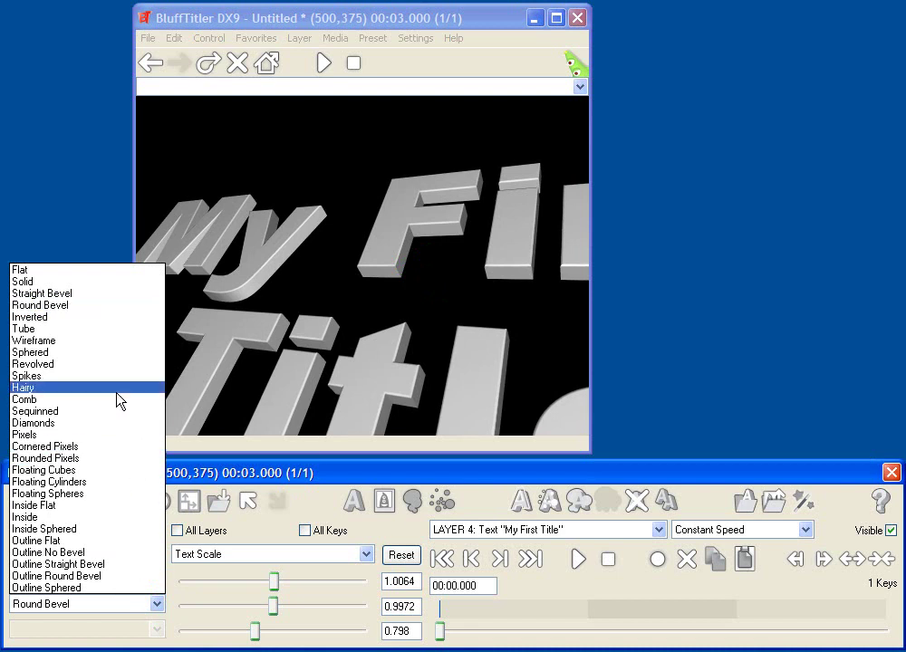
pyautogui.click(115, 271)
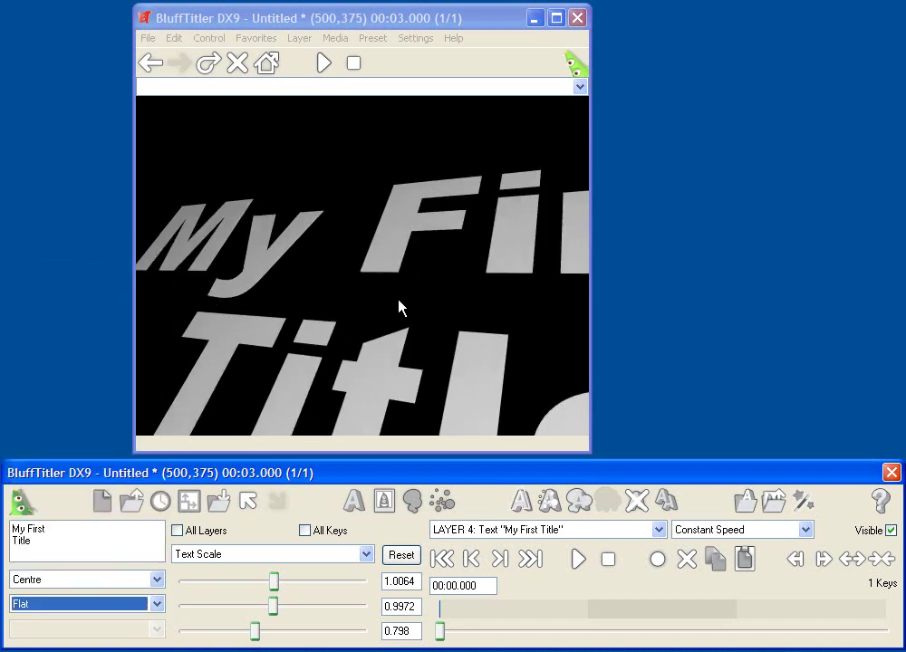
pyautogui.click(156, 604)
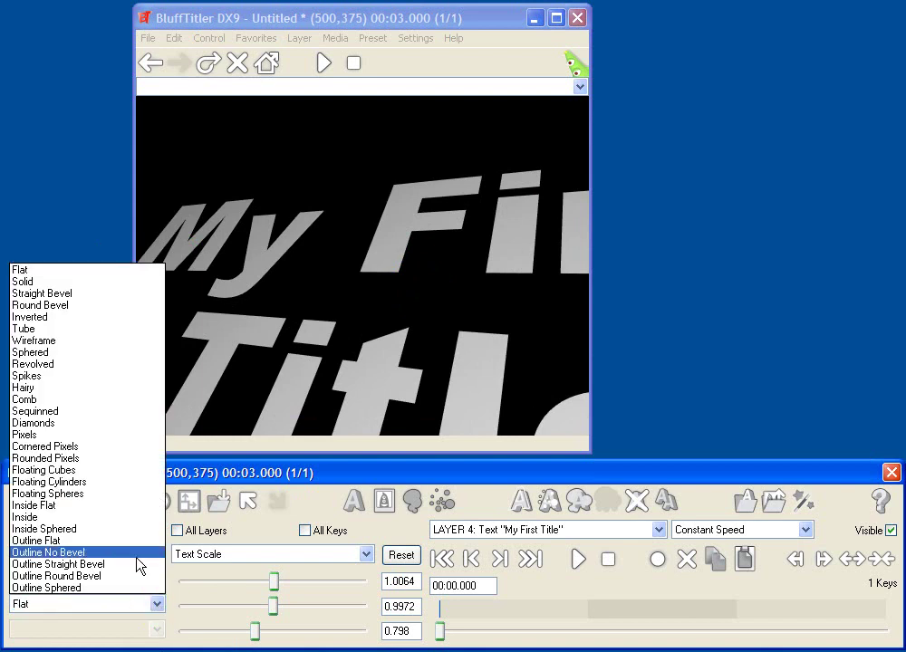
pyautogui.click(109, 293)
pyautogui.click(140, 608)
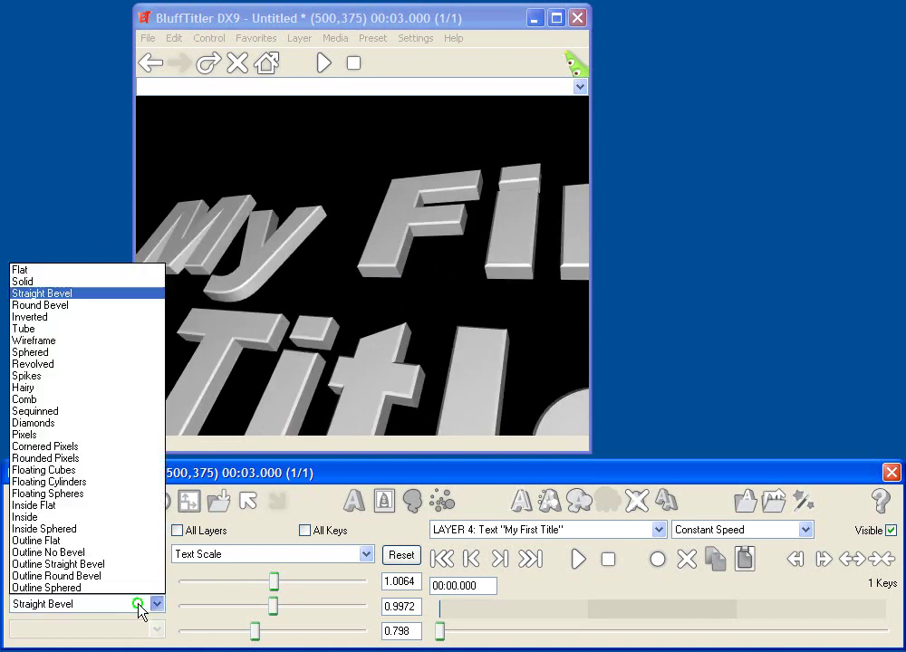
pyautogui.click(105, 305)
# Try the Sequinned, Tube and Wireframe styles on the title text, ending on Straight Bevel.
pyautogui.click(120, 608)
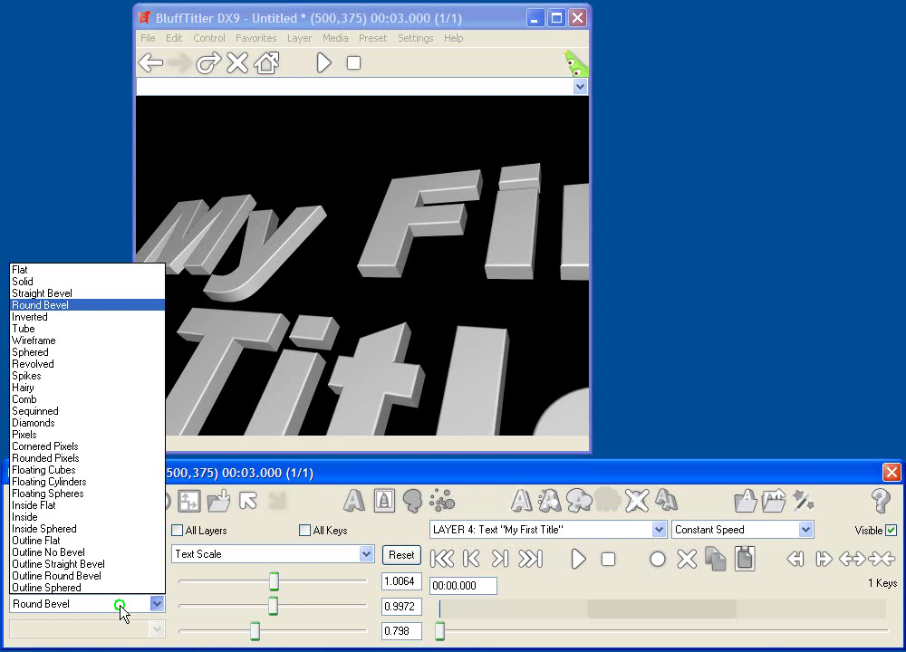
pyautogui.click(86, 412)
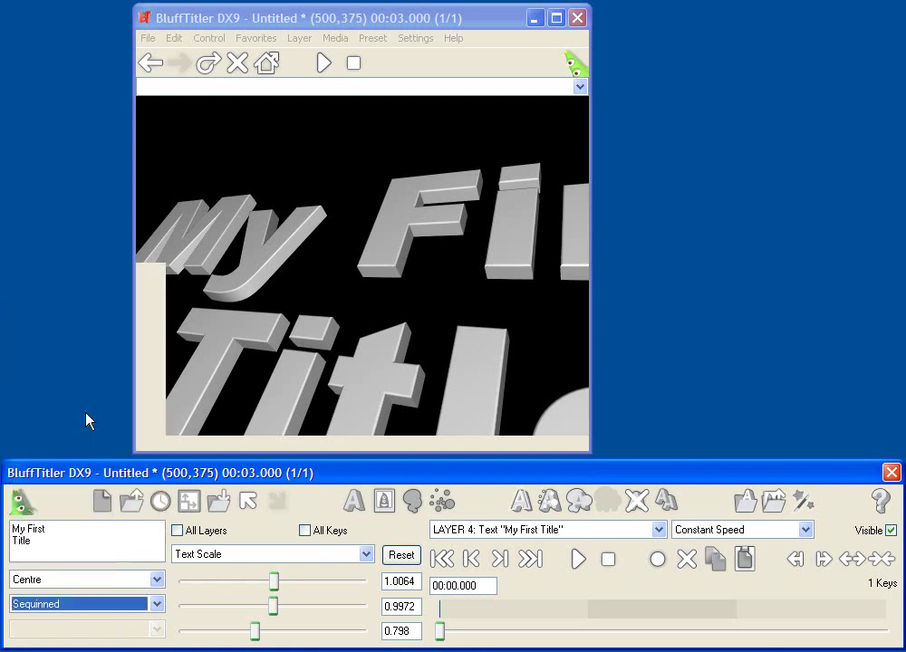
pyautogui.click(136, 605)
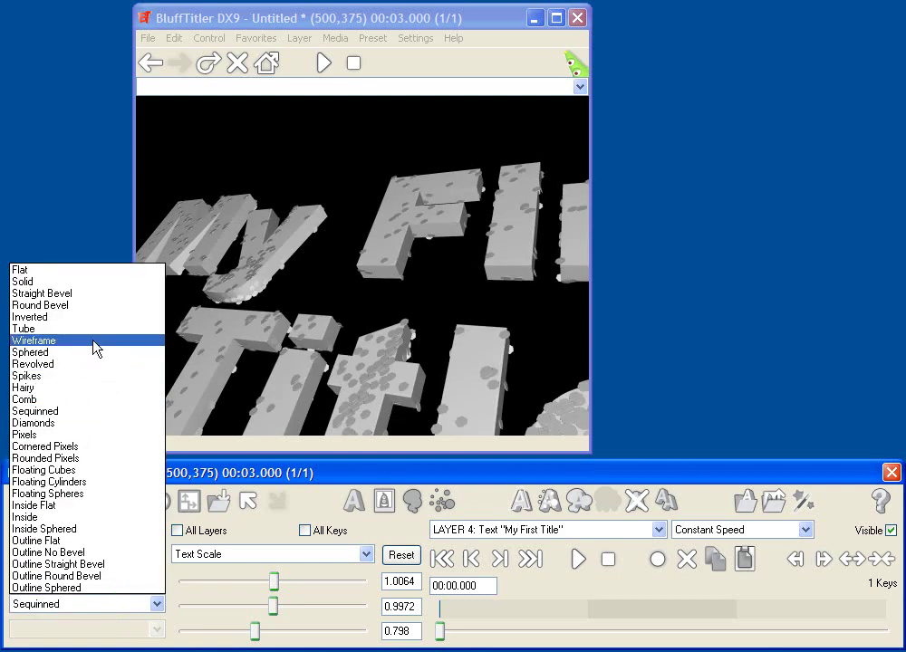
pyautogui.click(89, 329)
pyautogui.click(94, 604)
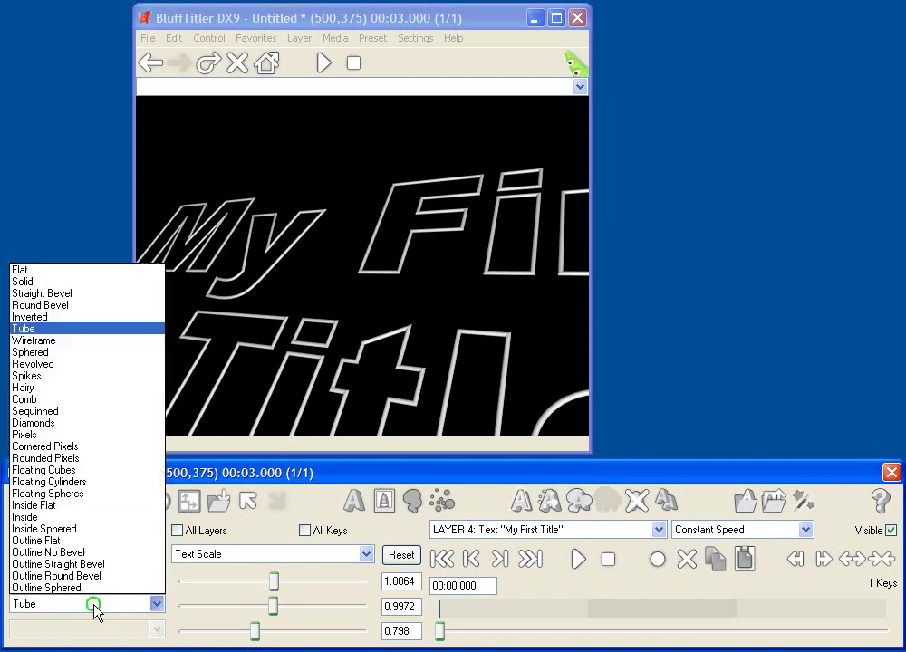
pyautogui.click(81, 341)
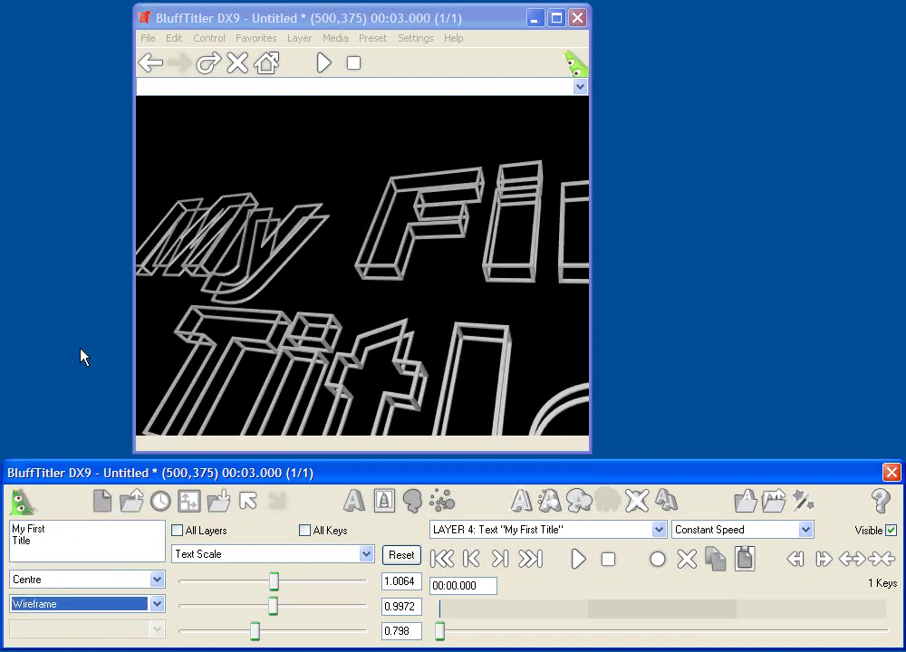
pyautogui.click(125, 605)
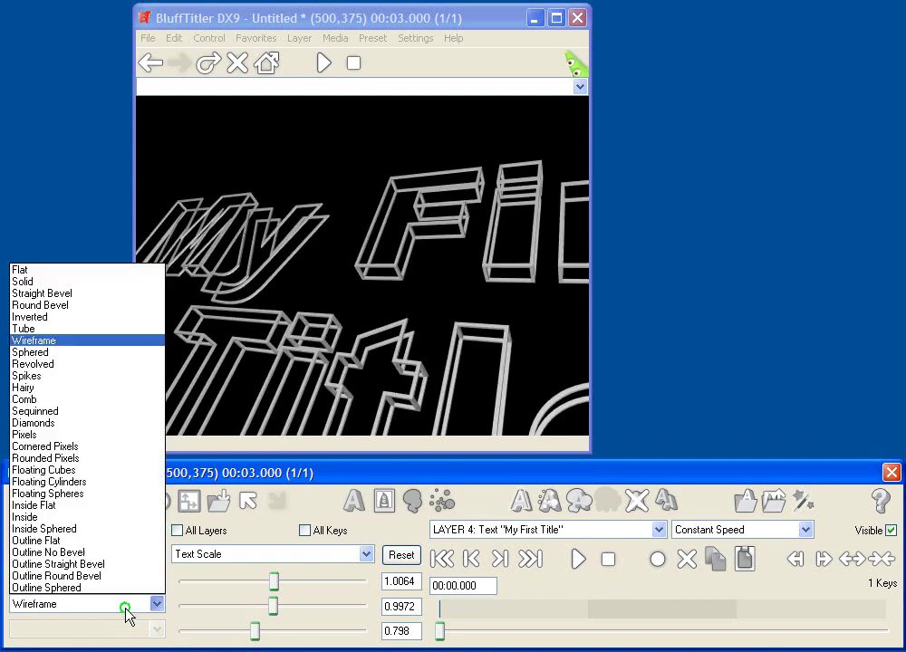
pyautogui.click(106, 305)
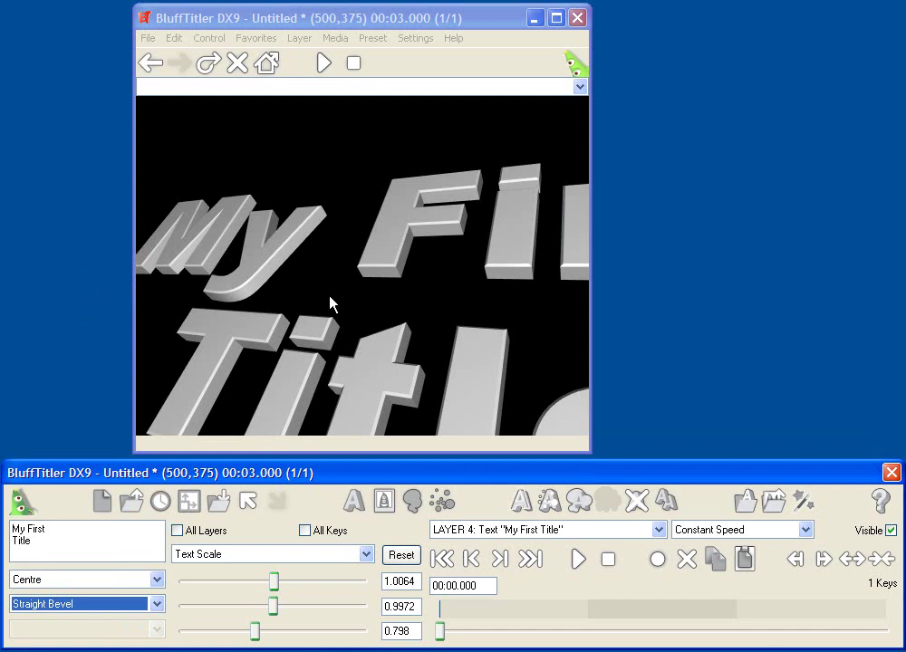
# Enlarge the title text's bevel, setting the first two Bevel values to about 1.899 and 1.919.
pyautogui.click(336, 554)
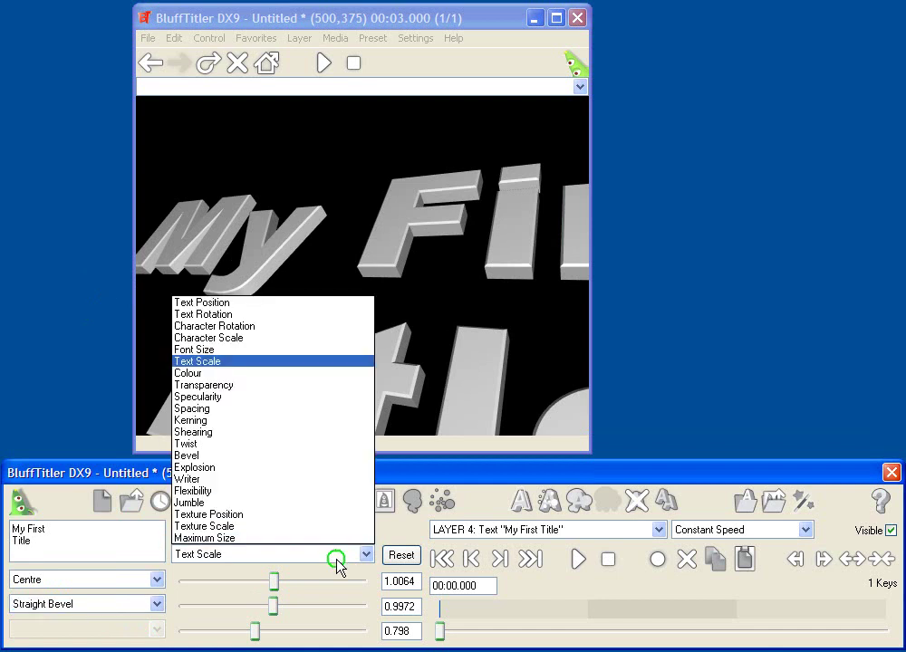
pyautogui.click(282, 455)
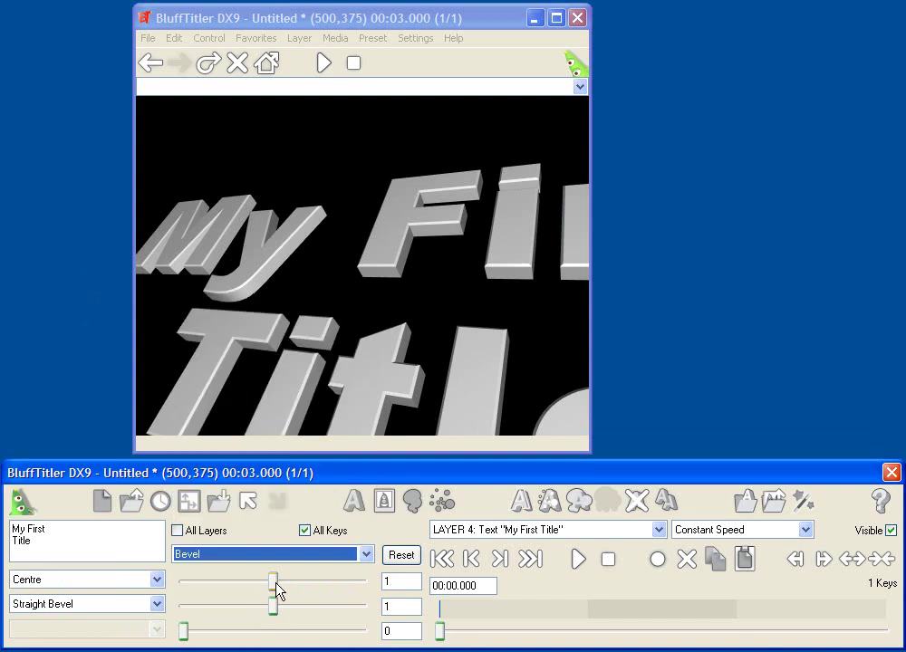
pyautogui.moveTo(277, 584); pyautogui.dragTo(353, 585)
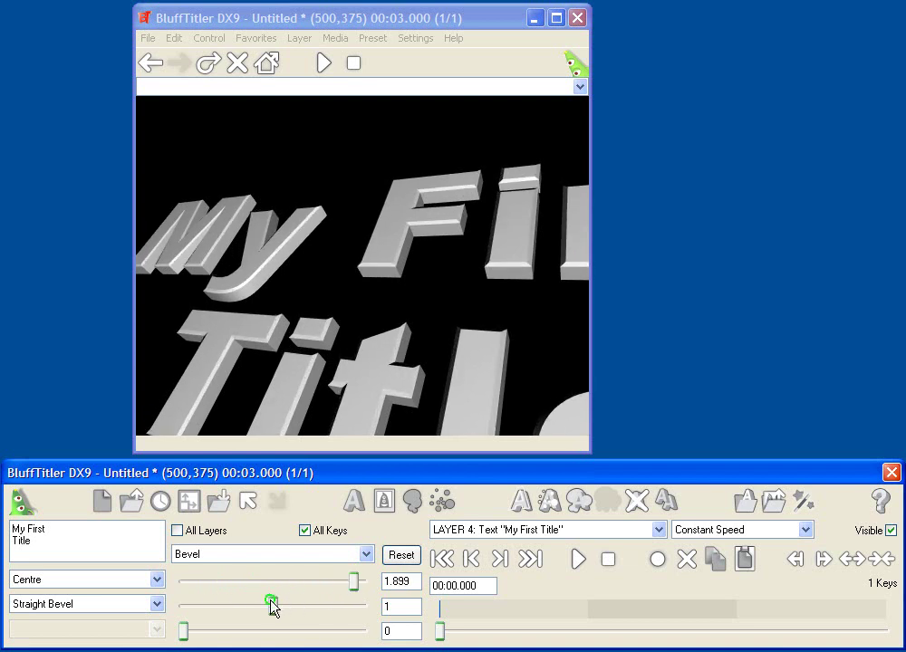
pyautogui.moveTo(271, 603); pyautogui.dragTo(355, 603)
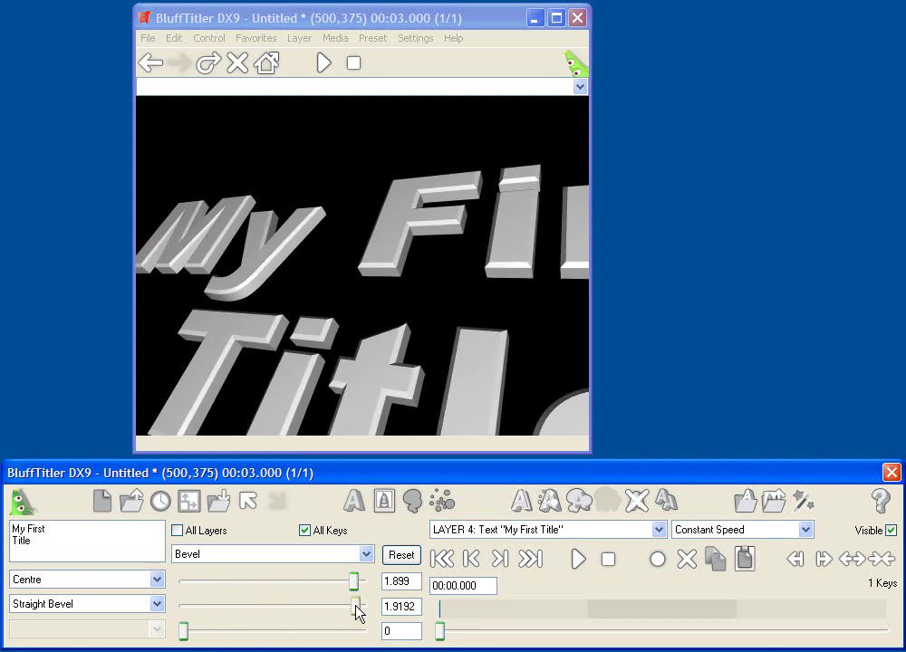
# Reset the title's Text Rotation and Text Position to their default values.
pyautogui.click(365, 553)
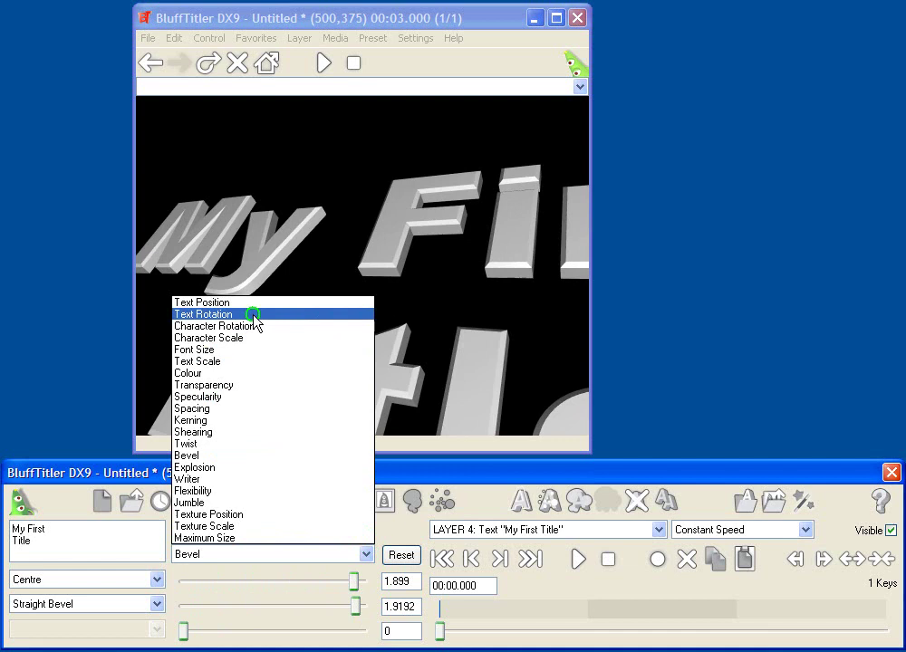
pyautogui.click(253, 316)
pyautogui.click(405, 558)
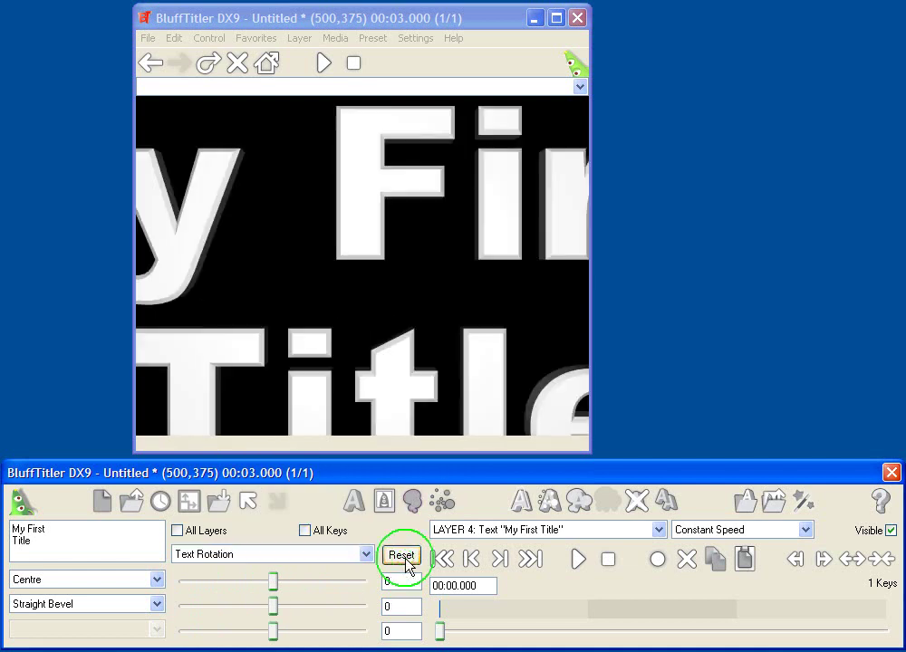
pyautogui.click(306, 557)
pyautogui.click(280, 305)
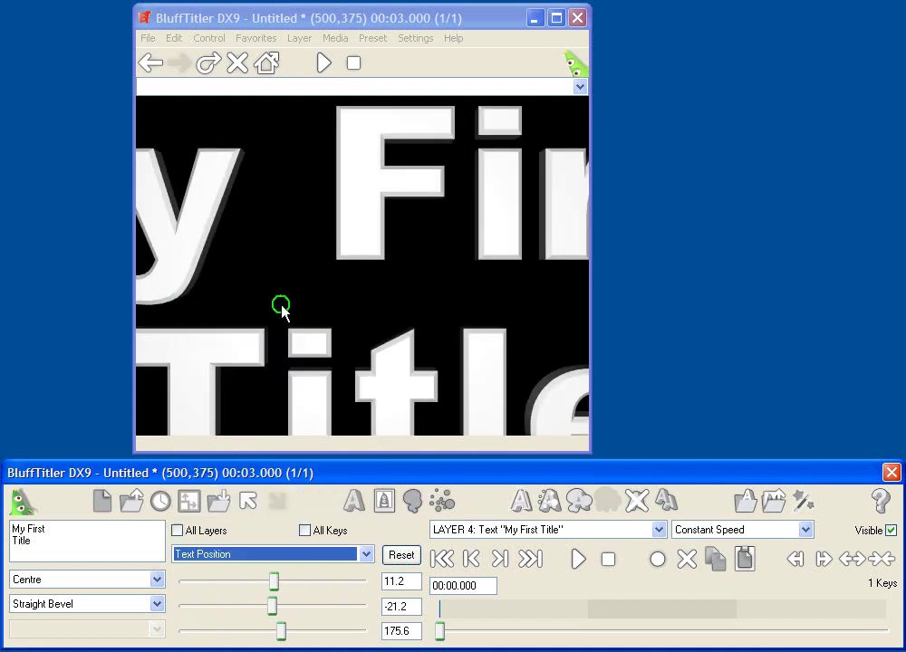
pyautogui.click(405, 556)
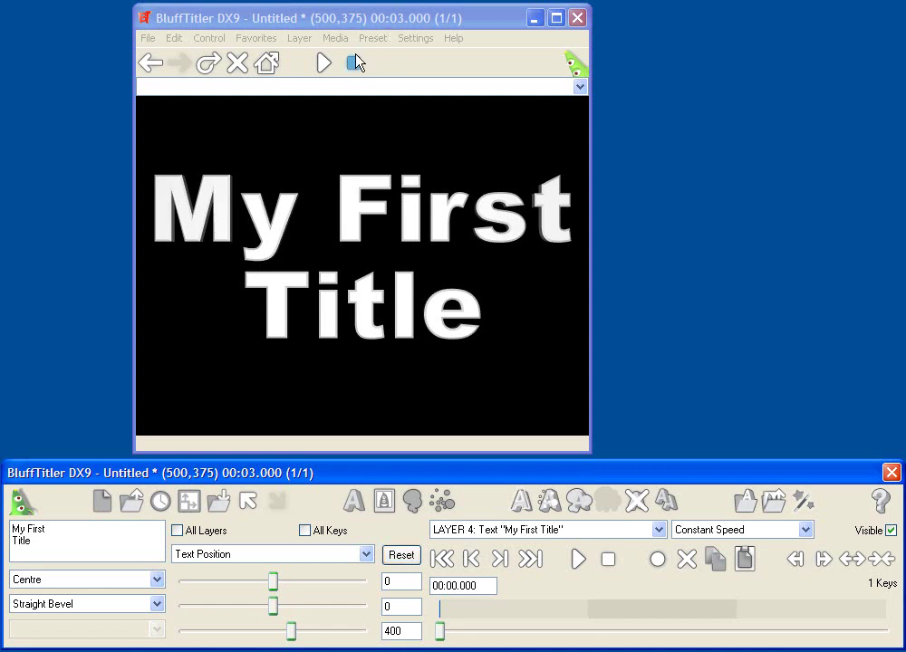
# Change the title text's font family to BattleLines.
pyautogui.click(334, 39)
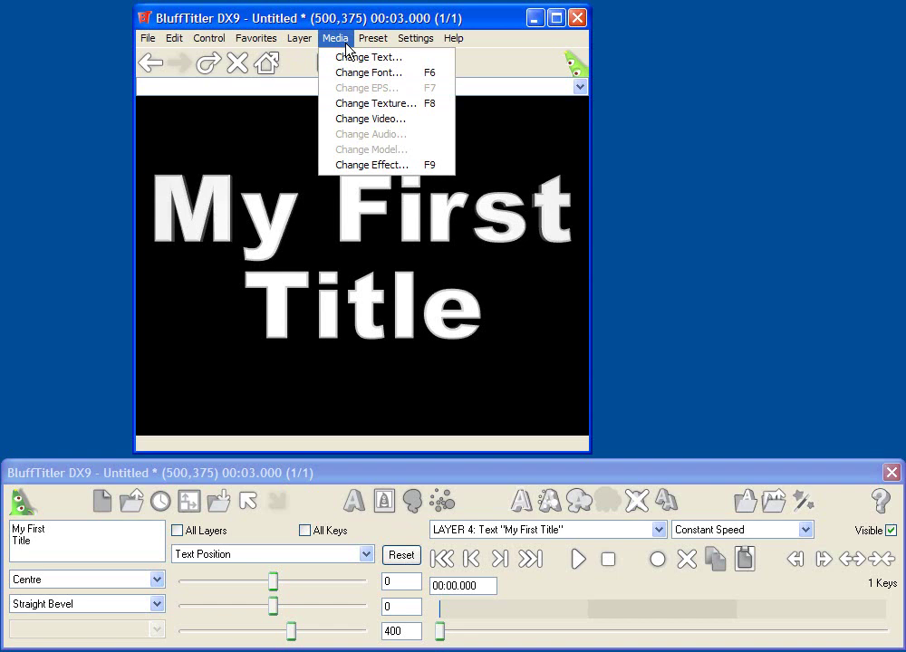
pyautogui.click(350, 75)
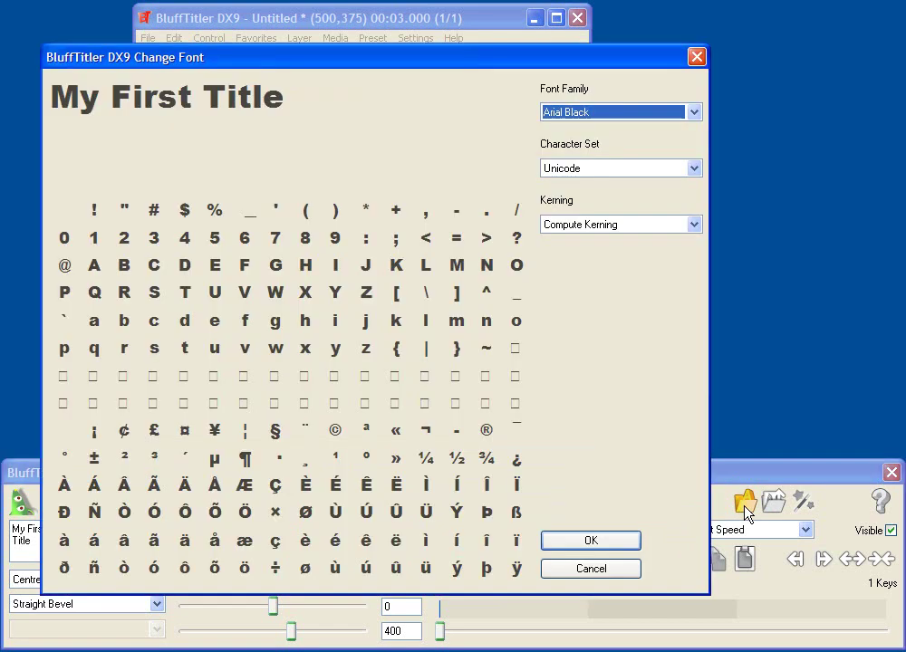
pyautogui.click(620, 115)
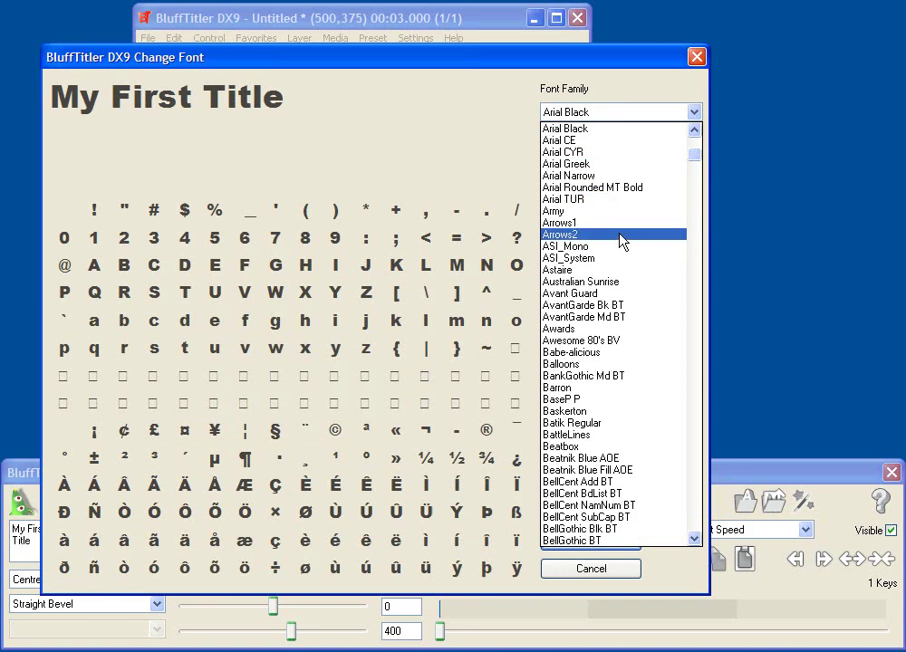
pyautogui.click(616, 434)
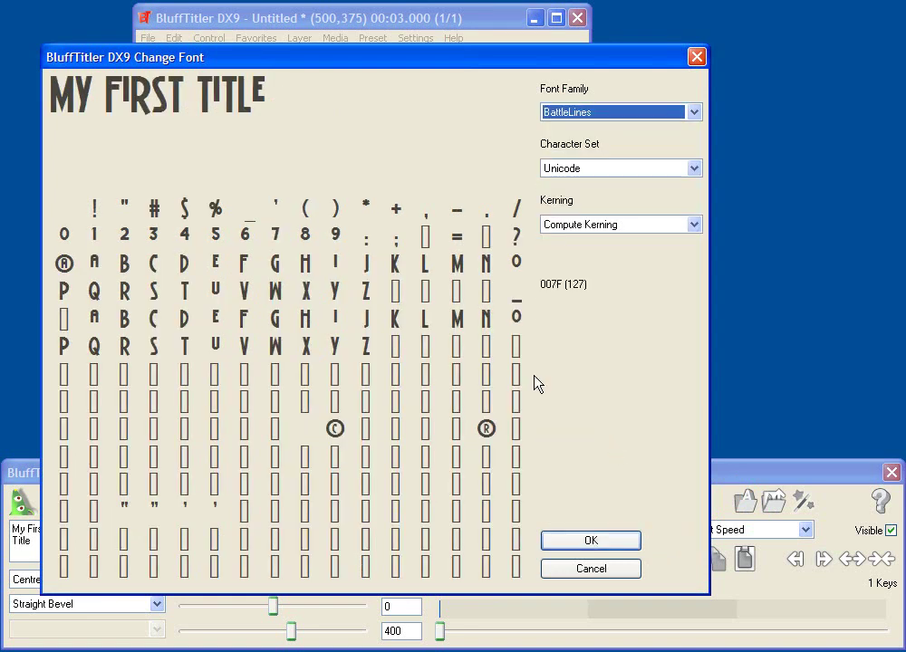
pyautogui.click(562, 543)
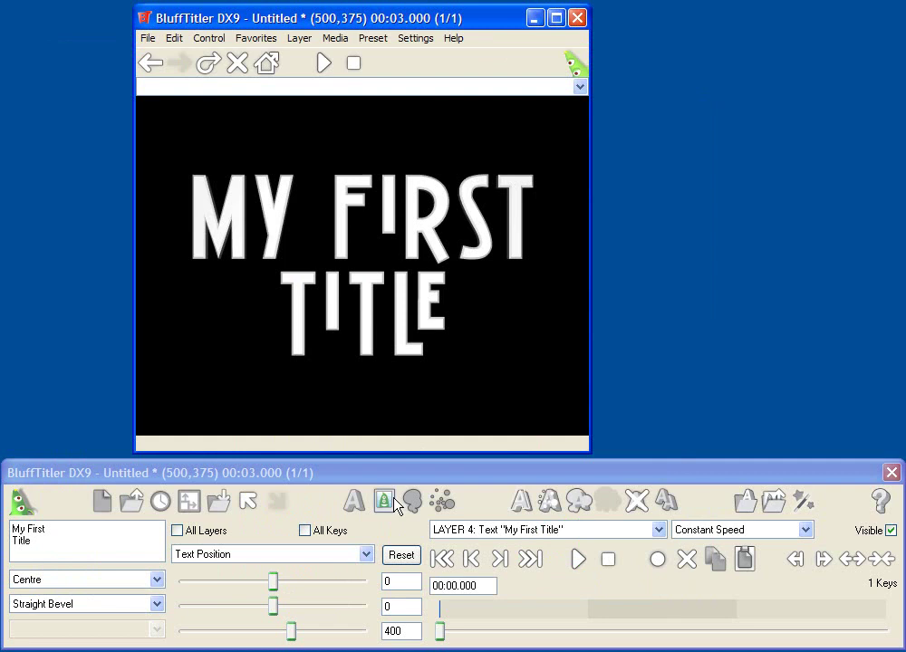
# Adjust the title text's Colour channels to about red 145, green 90 and blue 159.
pyautogui.click(358, 553)
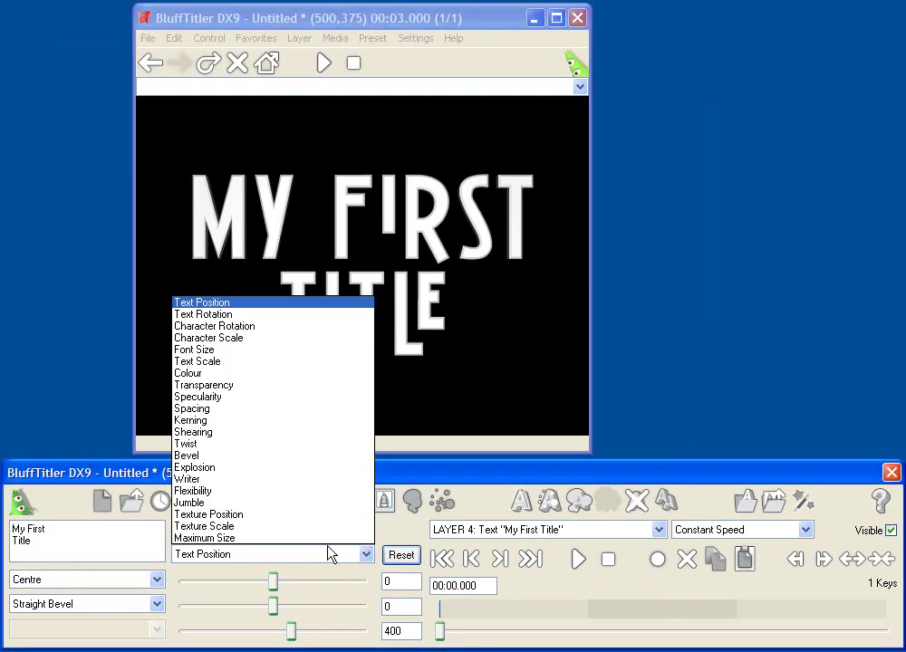
pyautogui.click(263, 373)
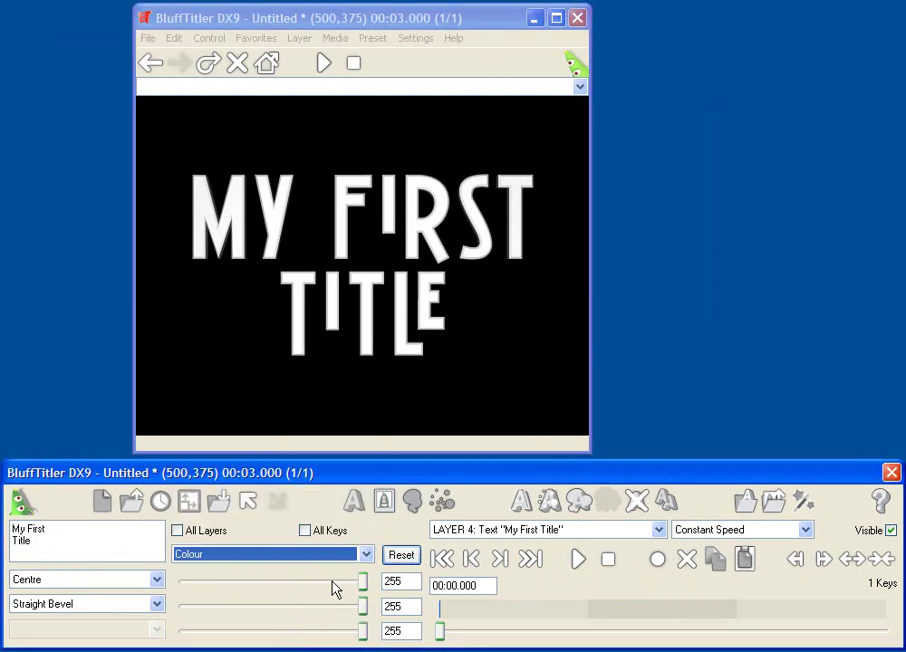
pyautogui.moveTo(363, 582); pyautogui.dragTo(285, 583)
pyautogui.moveTo(362, 606); pyautogui.dragTo(246, 607)
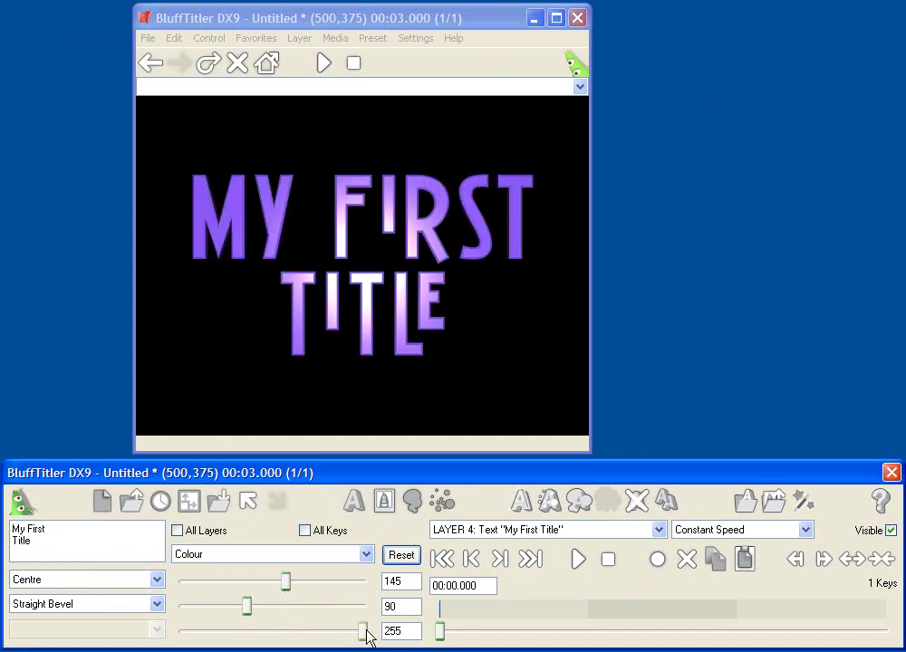
pyautogui.moveTo(367, 634); pyautogui.dragTo(297, 642)
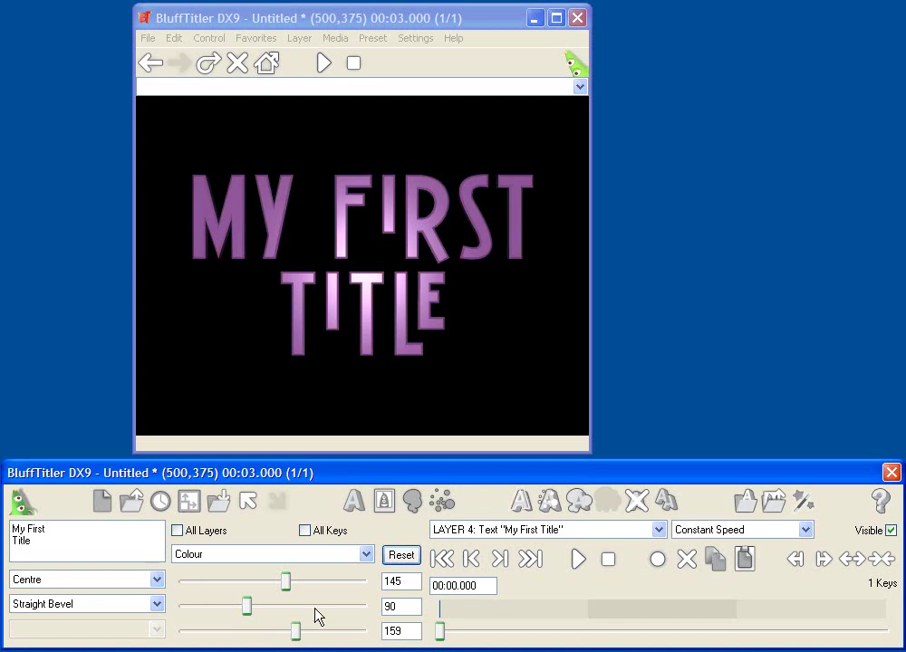
# Pick a deep purple for the title text in the Color dialog, about red 117, green 47, blue 159.
pyautogui.rightClick(315, 609)
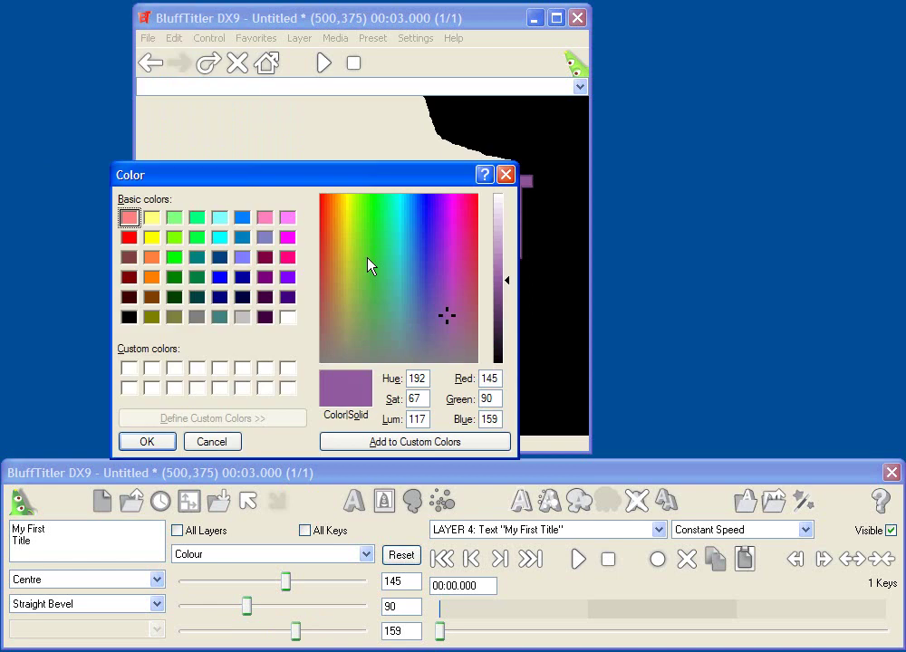
pyautogui.moveTo(367, 259); pyautogui.dragTo(442, 272)
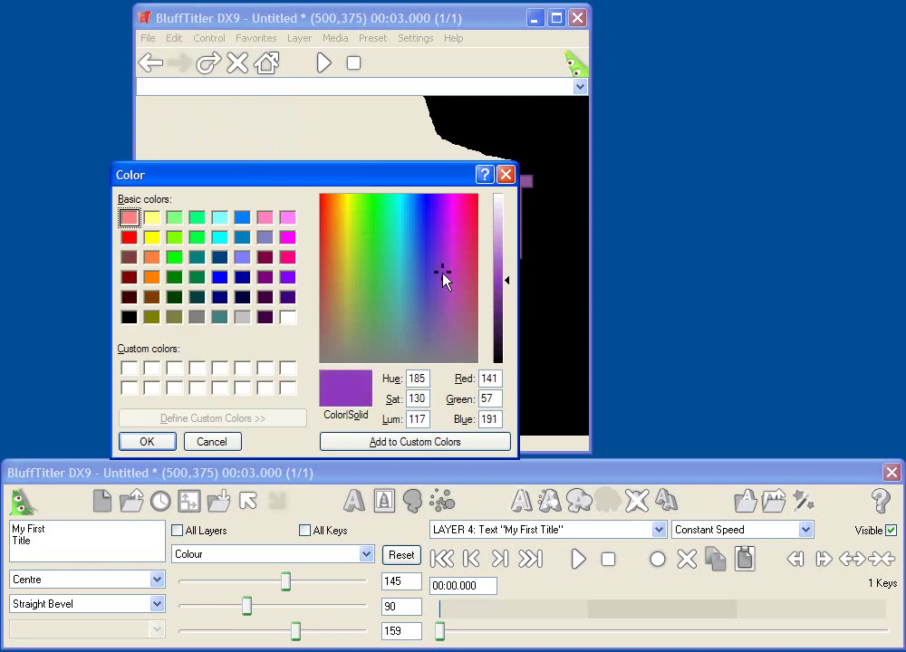
pyautogui.moveTo(510, 283); pyautogui.dragTo(508, 301)
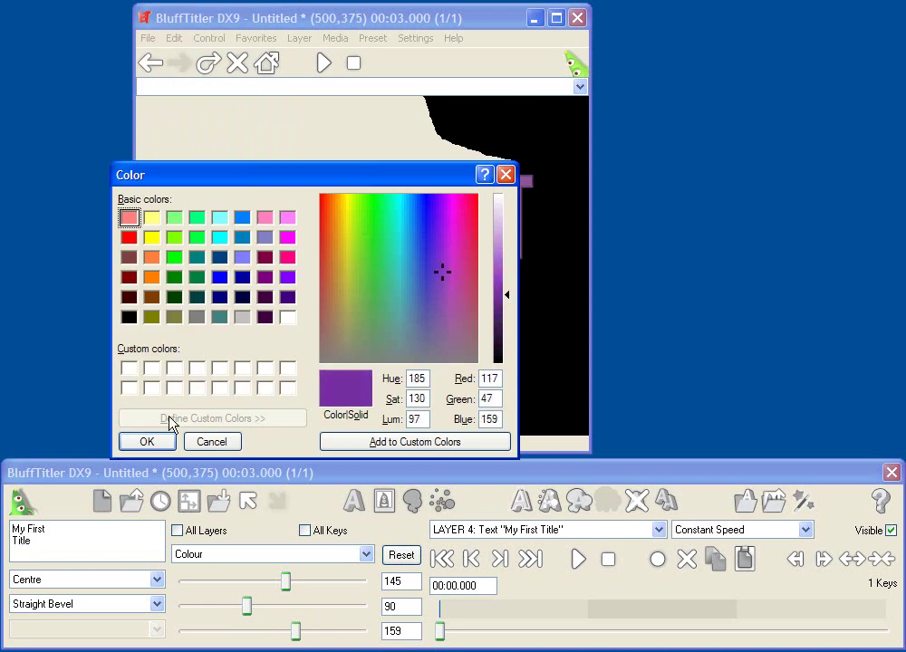
pyautogui.click(142, 441)
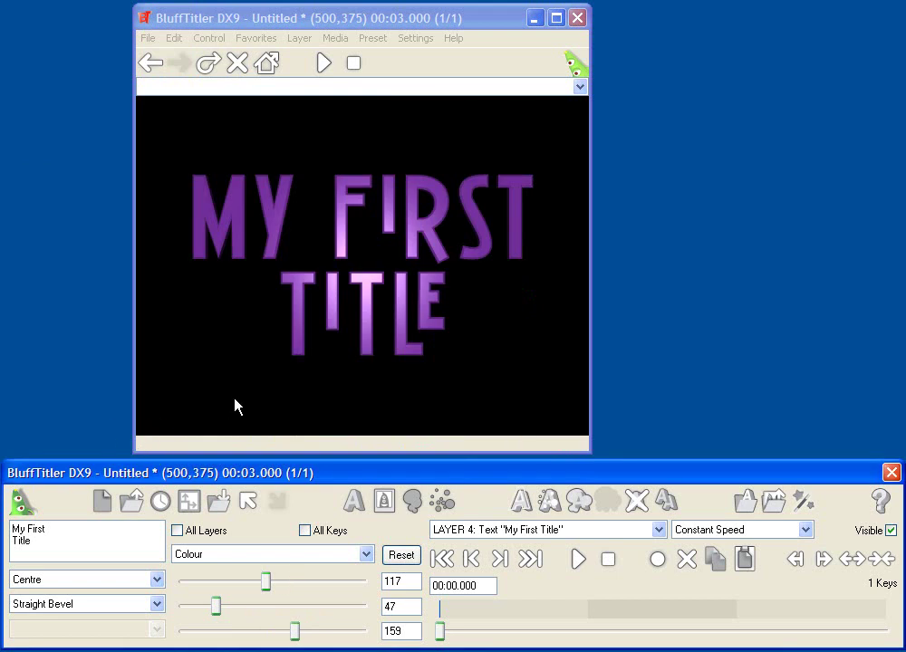
# Raise the title text's Specularity to about 0.85.
pyautogui.click(304, 557)
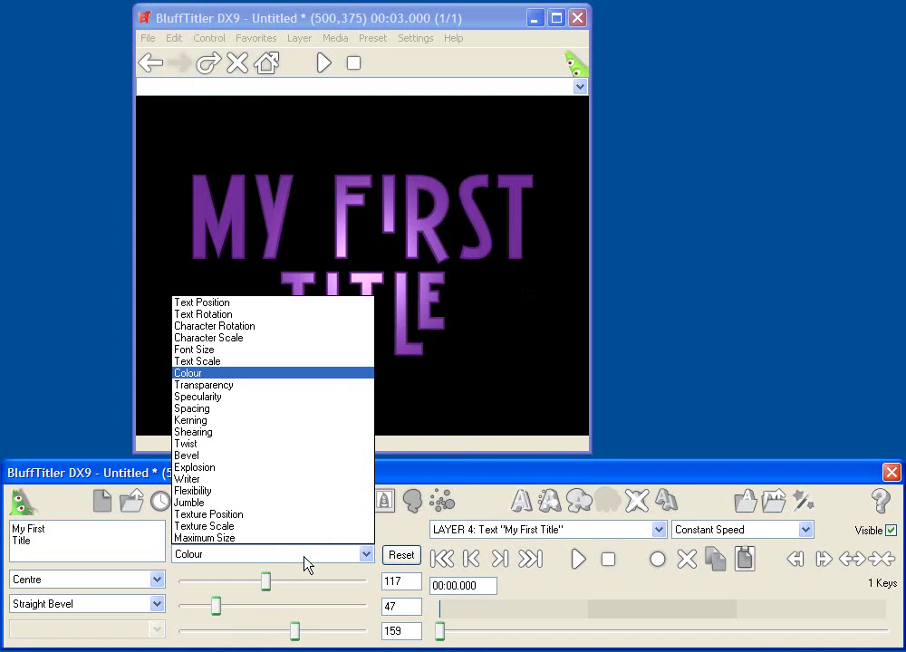
pyautogui.click(238, 396)
pyautogui.moveTo(273, 581); pyautogui.dragTo(336, 590)
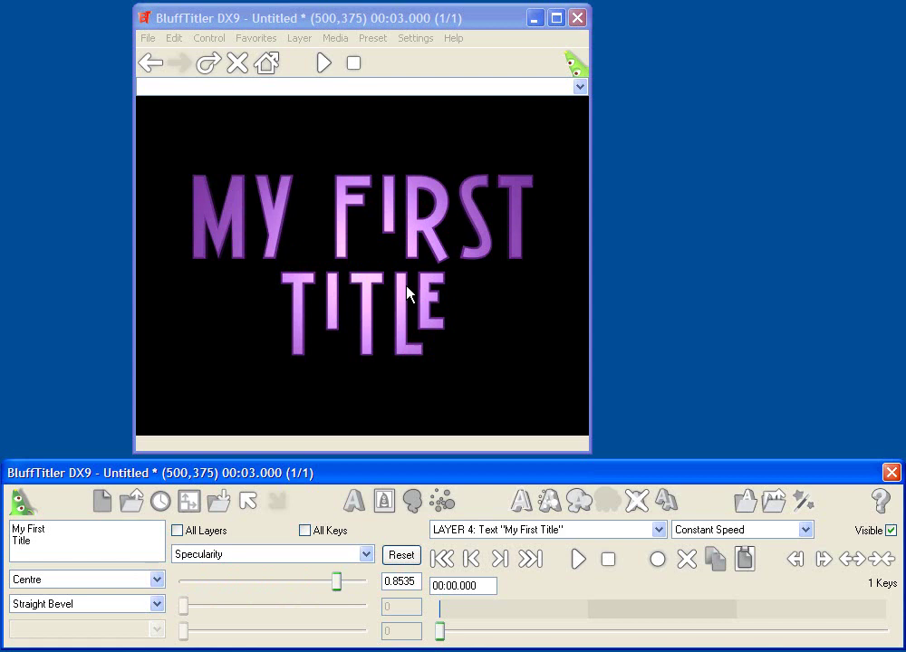
# Tighten the title's horizontal and vertical Spacing to about 0.354 each and start playing the show.
pyautogui.click(306, 556)
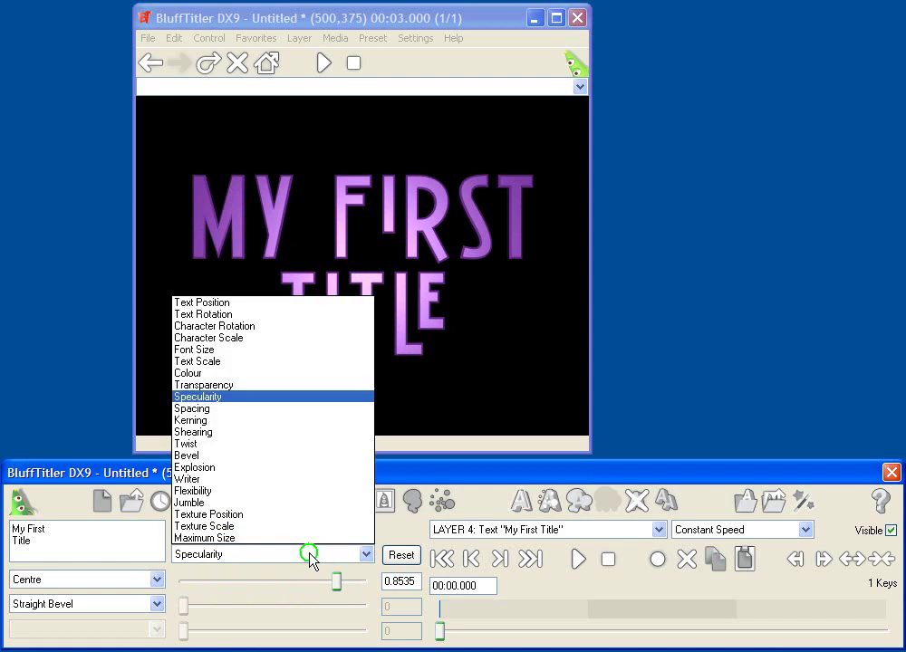
pyautogui.click(222, 409)
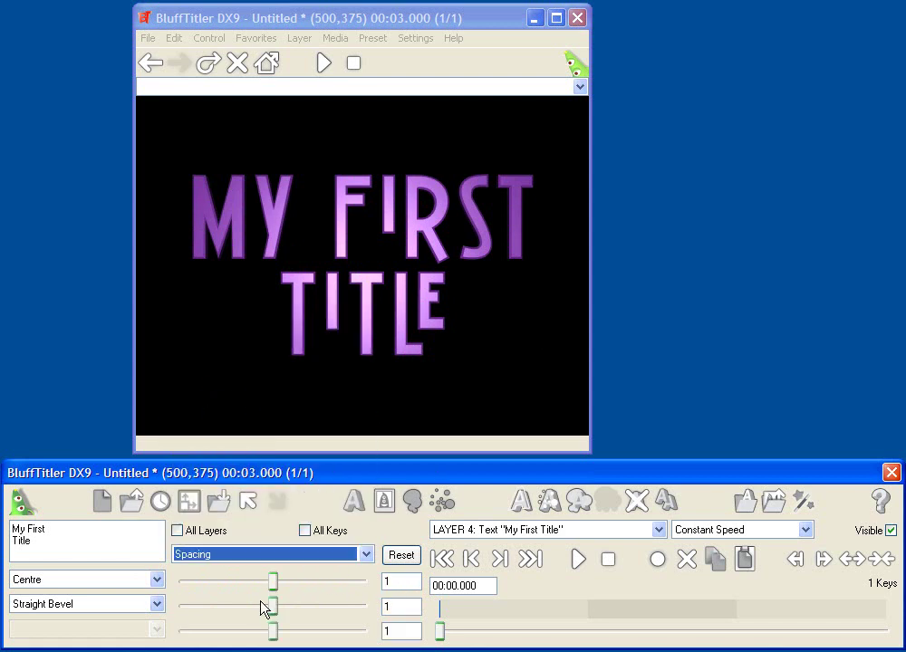
pyautogui.moveTo(276, 582); pyautogui.dragTo(218, 593)
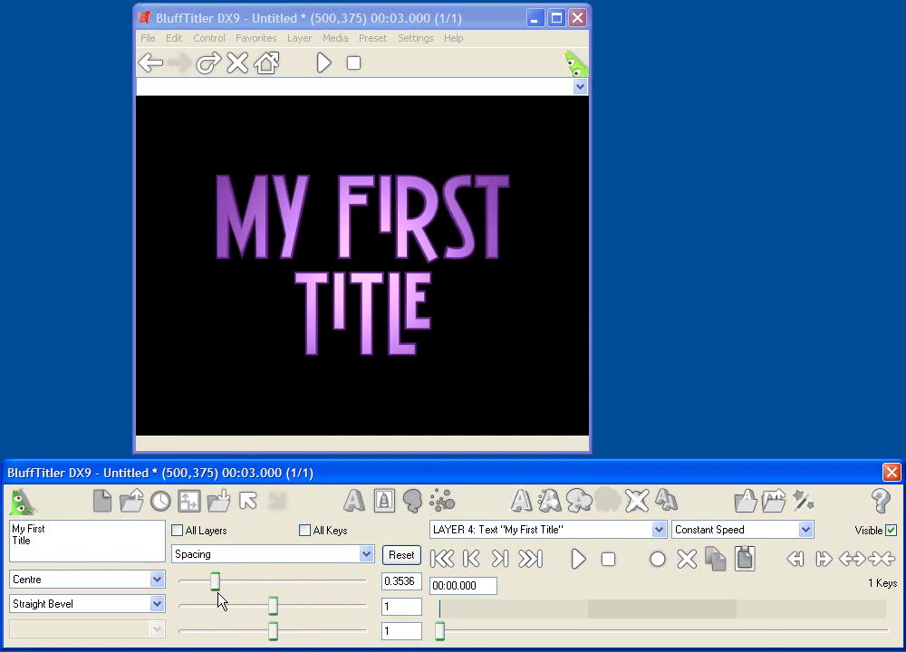
pyautogui.moveTo(277, 607); pyautogui.dragTo(219, 618)
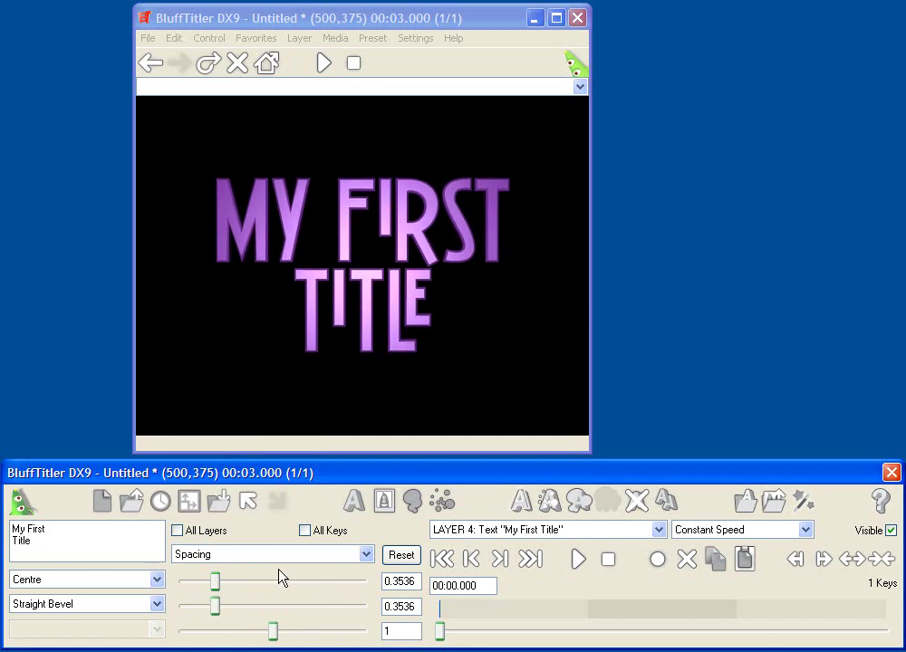
pyautogui.click(580, 560)
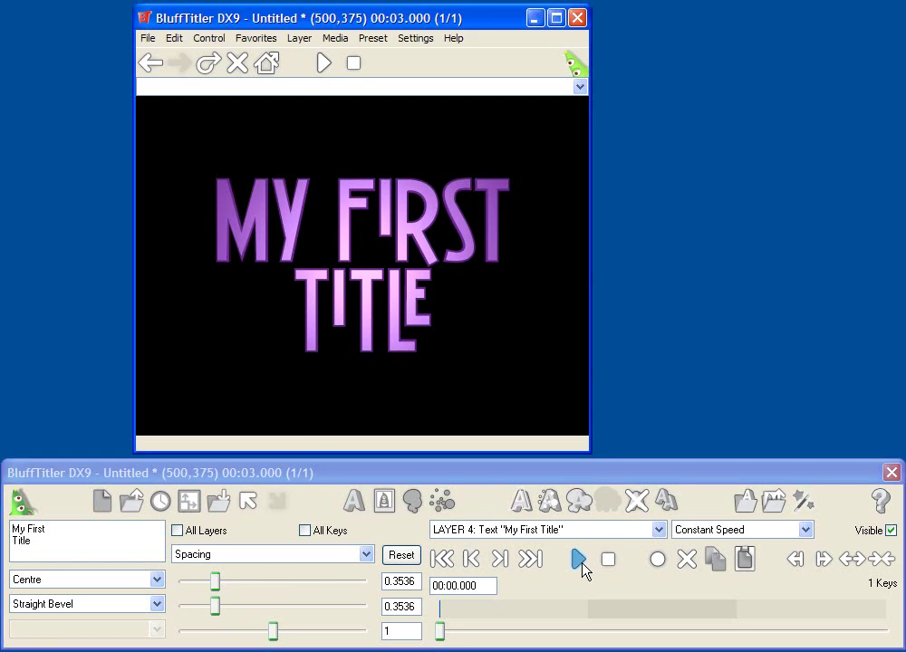
# Change the title text's font family to HouseMovementsTT-Custom.
pyautogui.click(745, 503)
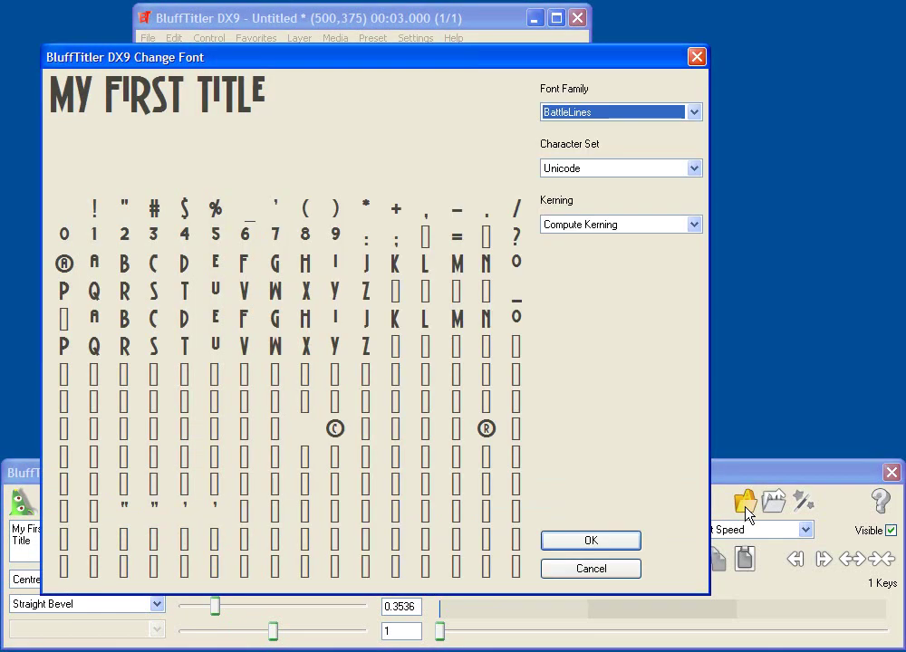
pyautogui.click(637, 115)
pyautogui.scroll(-20, 643, 262)
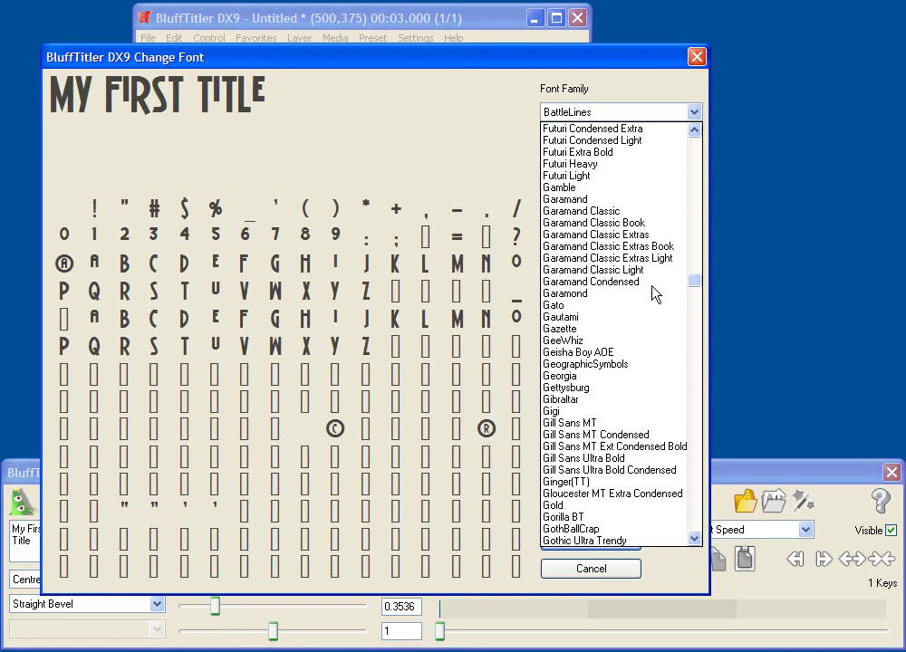
pyautogui.scroll(-13, 654, 292)
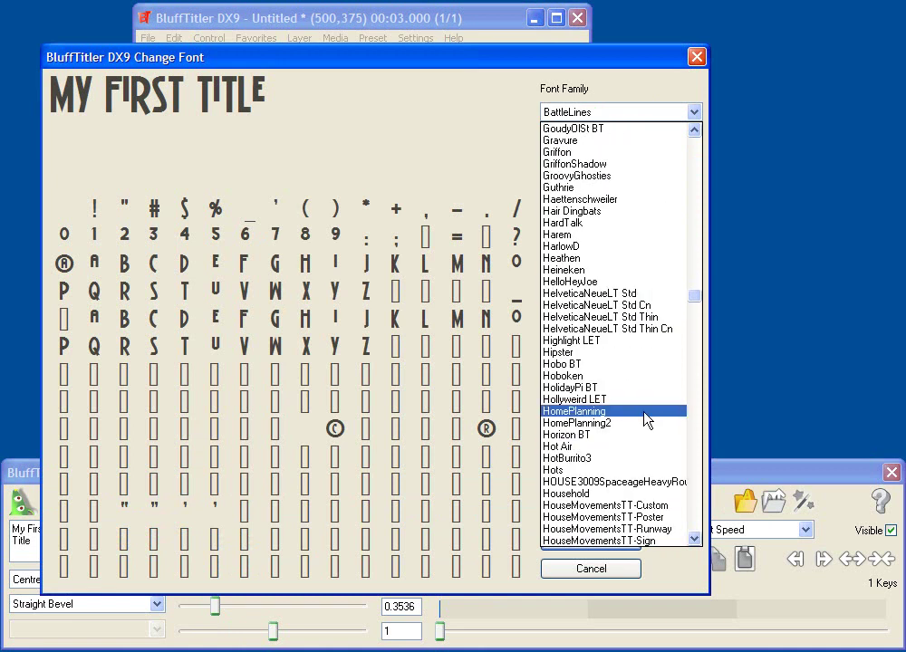
pyautogui.click(625, 505)
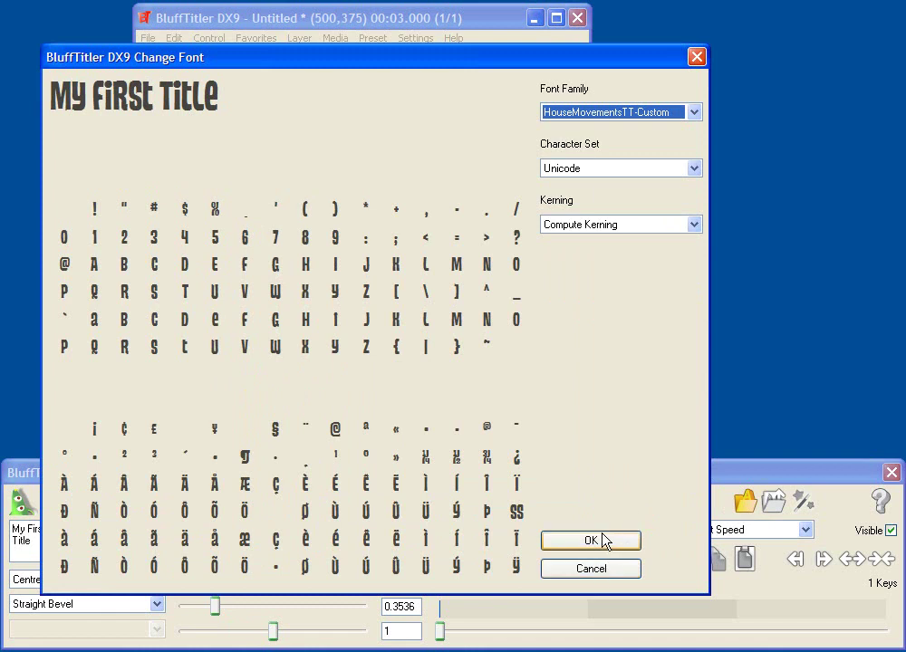
pyautogui.click(600, 541)
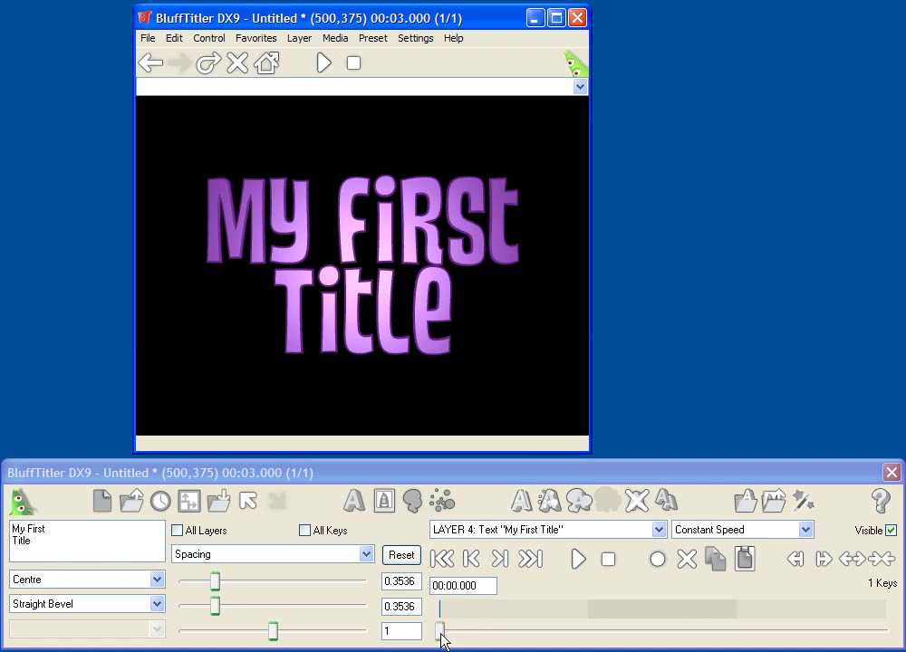
# Add a key for the title layer at the end of the show, at 00:03.000.
pyautogui.moveTo(441, 633); pyautogui.dragTo(665, 641)
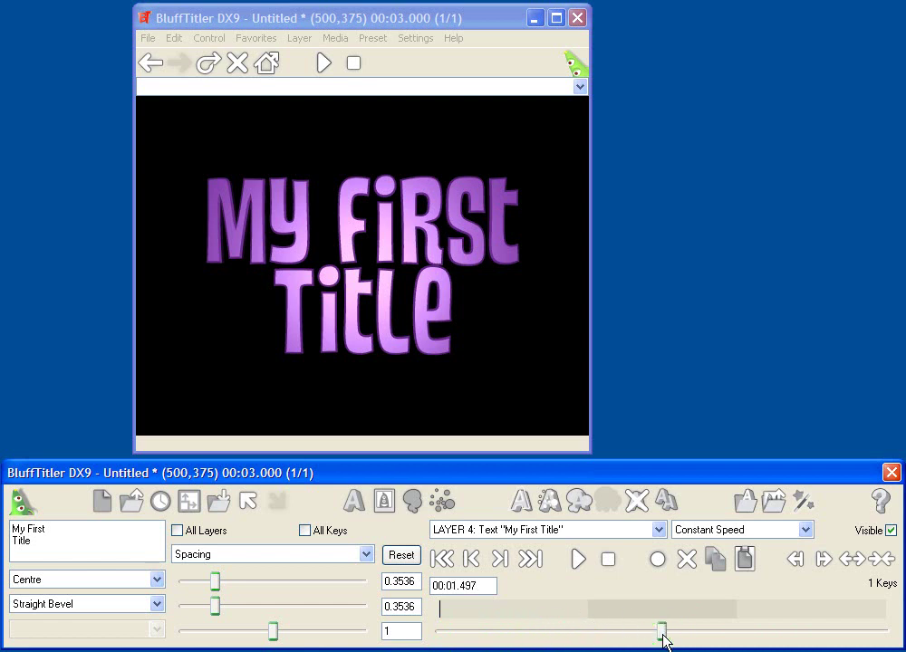
pyautogui.moveTo(664, 638); pyautogui.dragTo(884, 645)
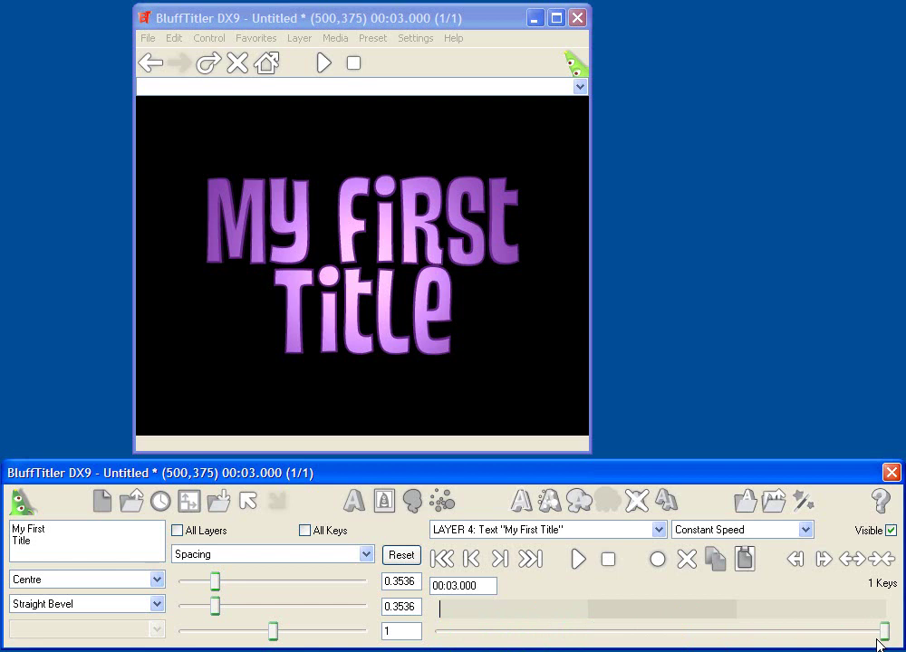
pyautogui.click(658, 562)
# At the first key, set the title's depth Text Position to about -60.8 so it starts behind the camera.
pyautogui.click(442, 560)
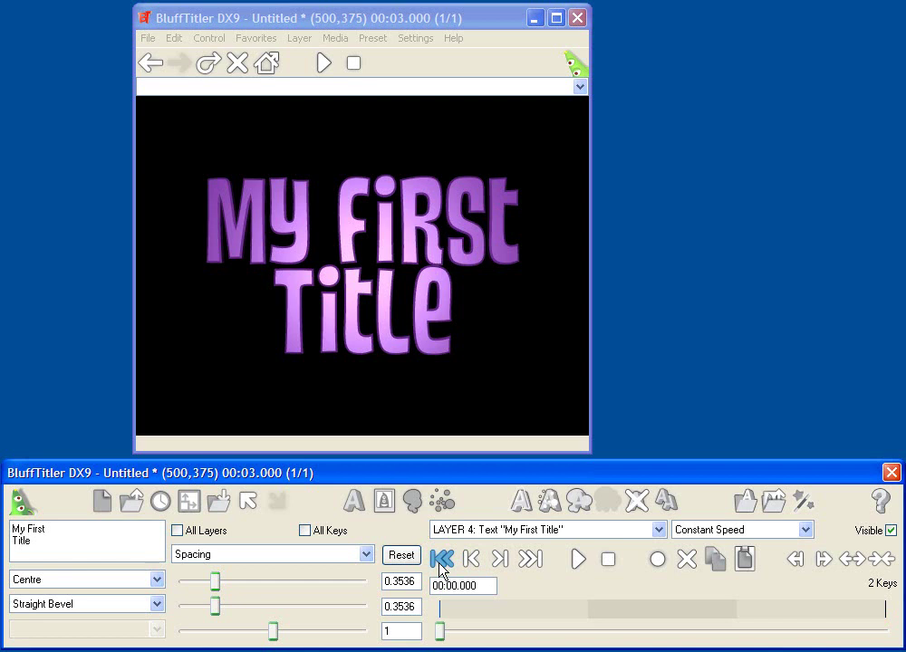
pyautogui.click(317, 553)
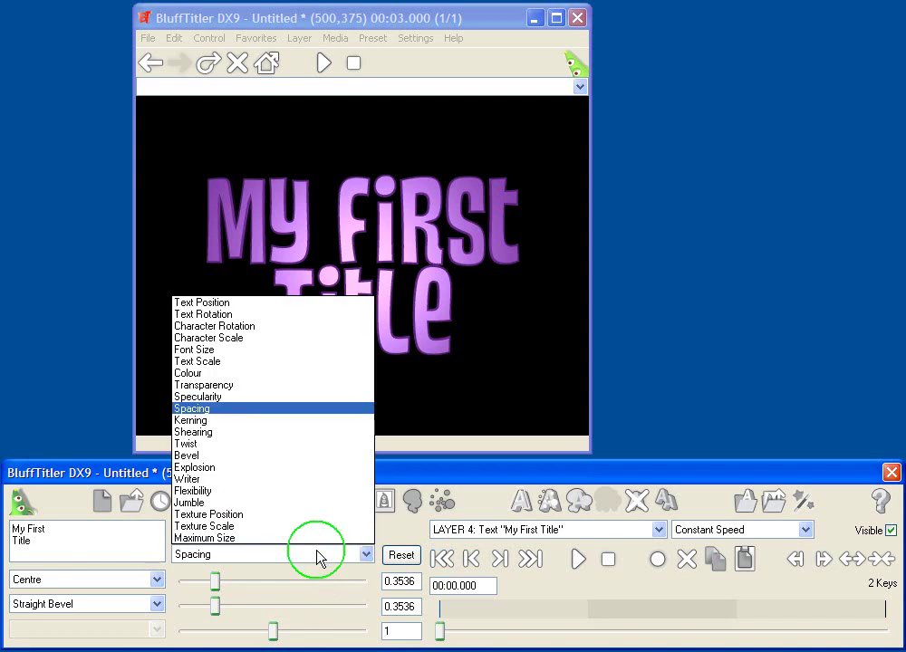
pyautogui.click(283, 314)
pyautogui.click(249, 554)
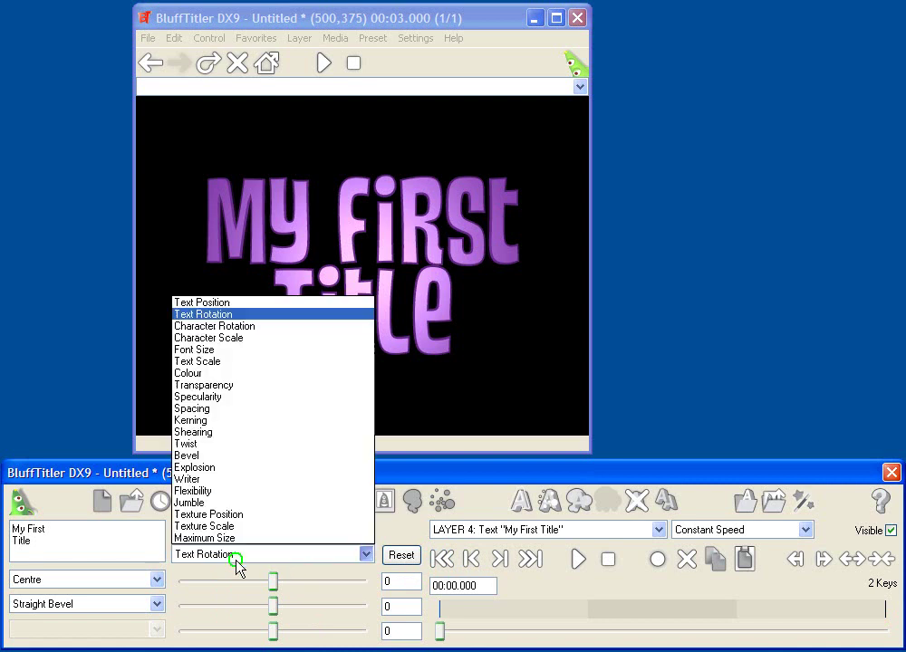
pyautogui.click(241, 305)
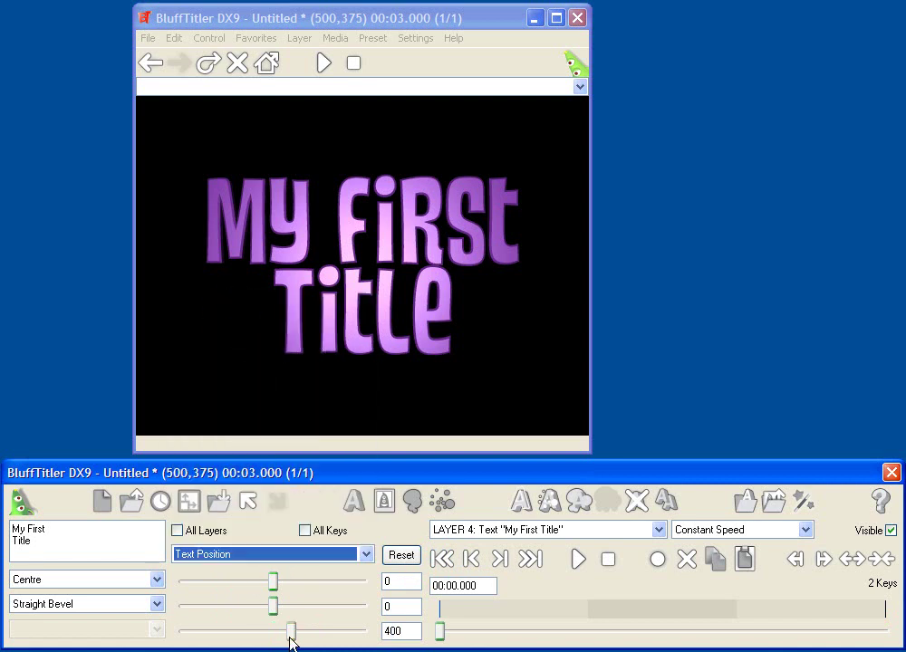
pyautogui.moveTo(286, 629); pyautogui.dragTo(268, 631)
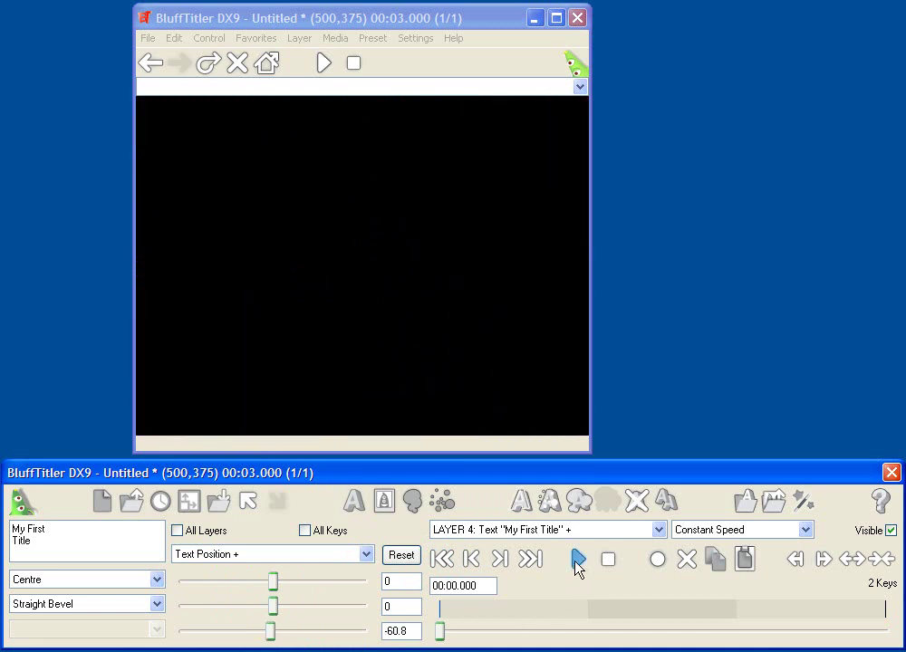
# Scrub the show to its last key and play the position animation from the start.
pyautogui.moveTo(440, 632); pyautogui.dragTo(883, 632)
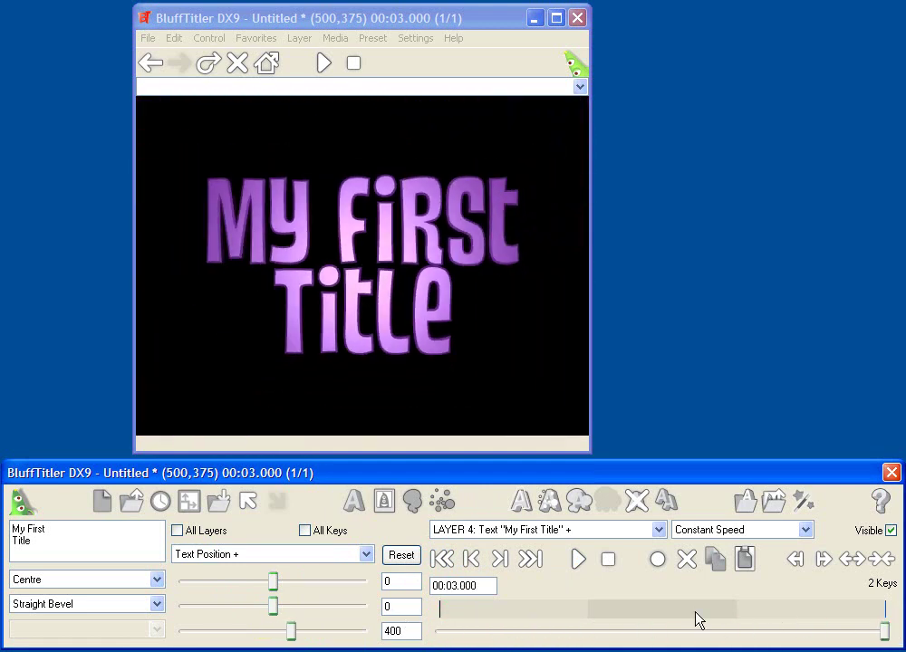
pyautogui.click(442, 559)
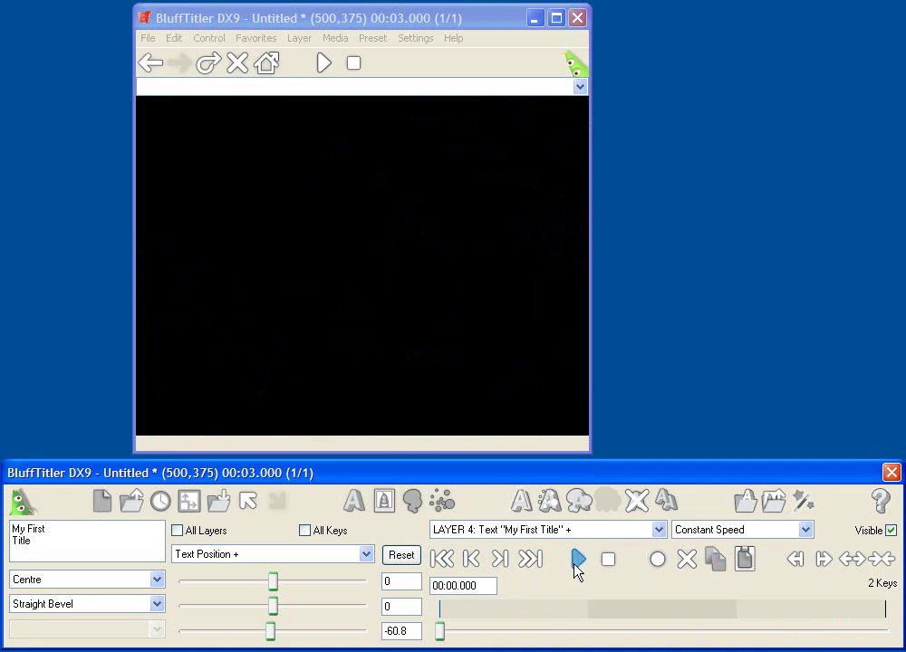
pyautogui.click(576, 561)
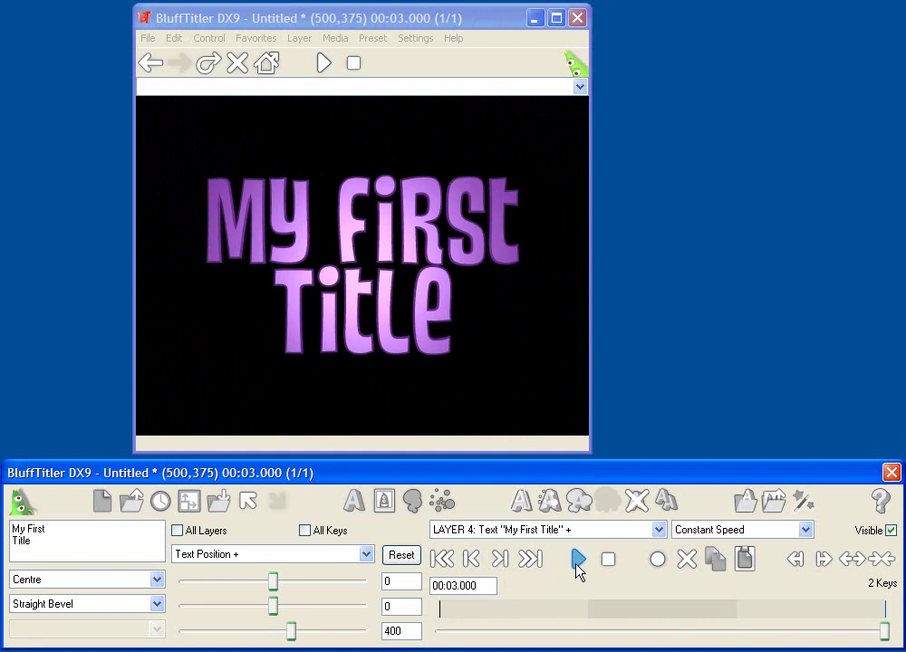
# Set the title's second Text Rotation value to 360 at the last key and play the show from the first key.
pyautogui.click(313, 556)
pyautogui.click(259, 314)
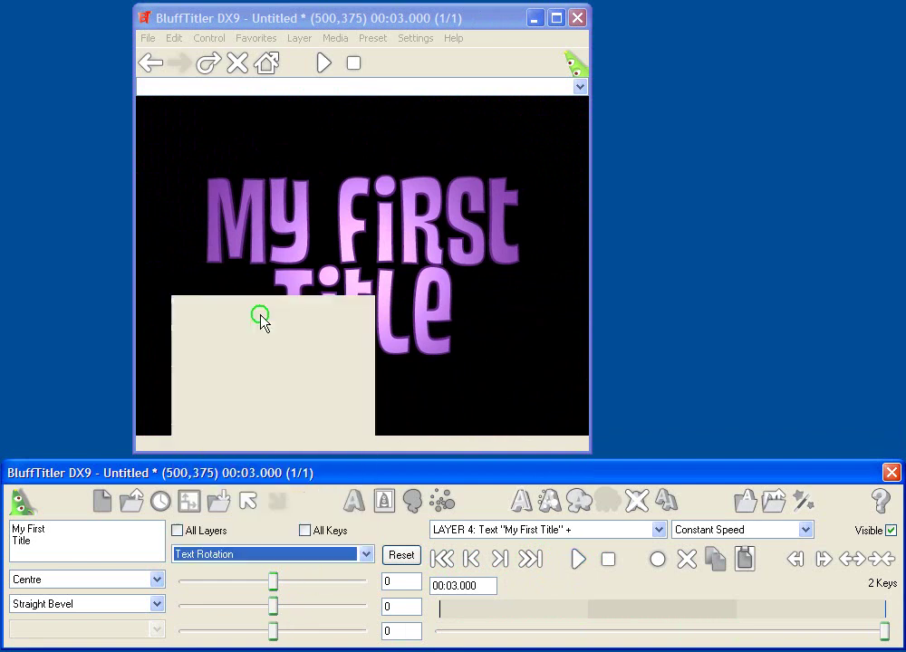
pyautogui.moveTo(274, 604); pyautogui.dragTo(367, 602)
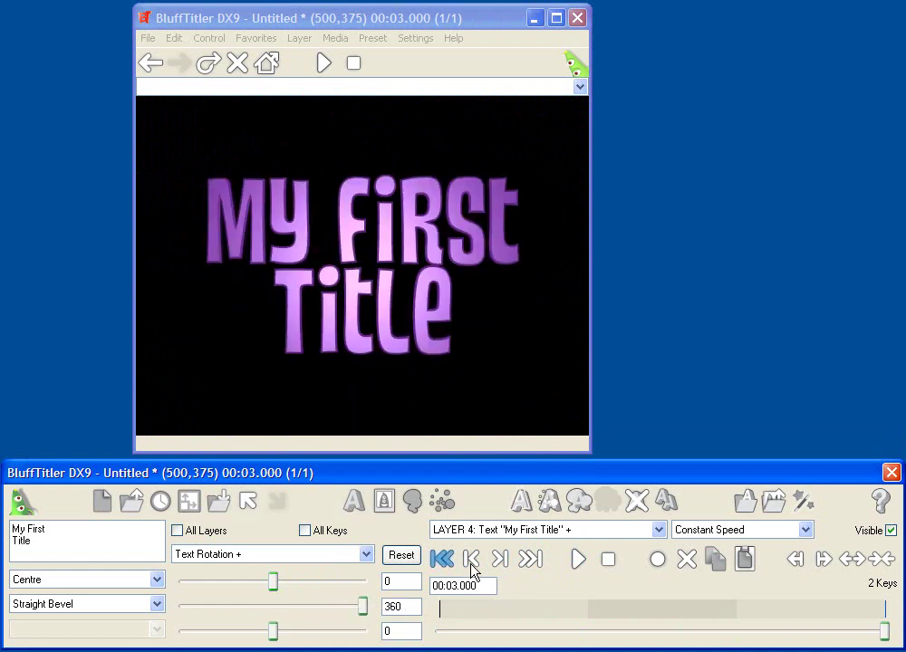
pyautogui.click(471, 559)
pyautogui.click(579, 560)
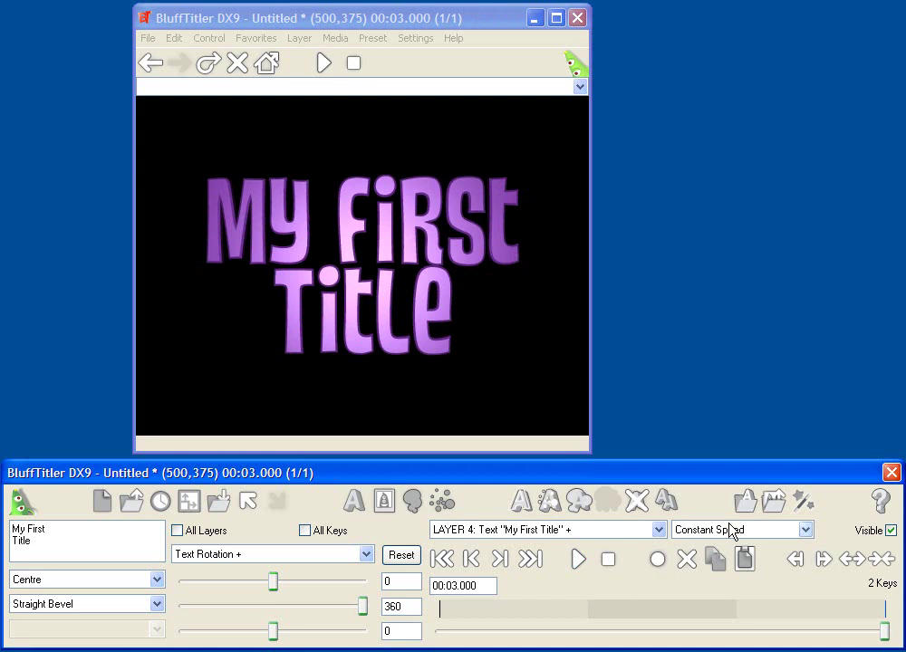
# Try the Bouncer and Decelerate motion types on the title layer, playing the show with each.
pyautogui.click(782, 534)
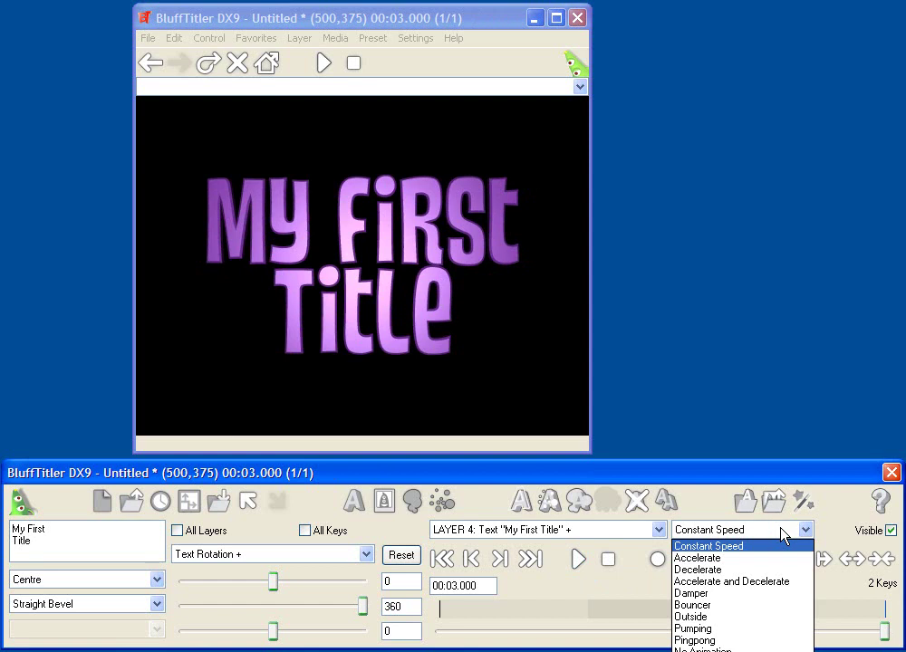
pyautogui.click(706, 605)
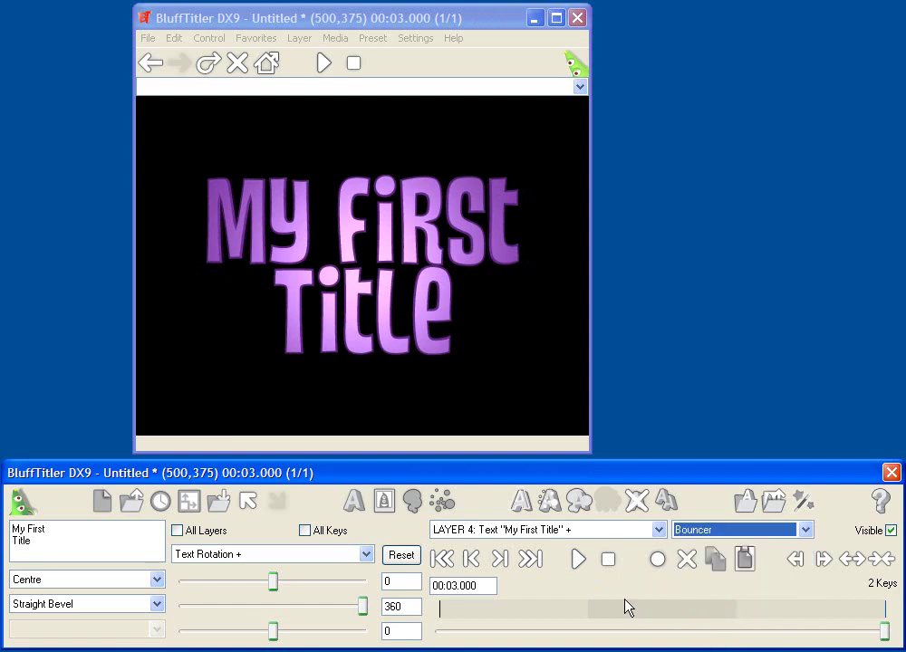
pyautogui.click(574, 561)
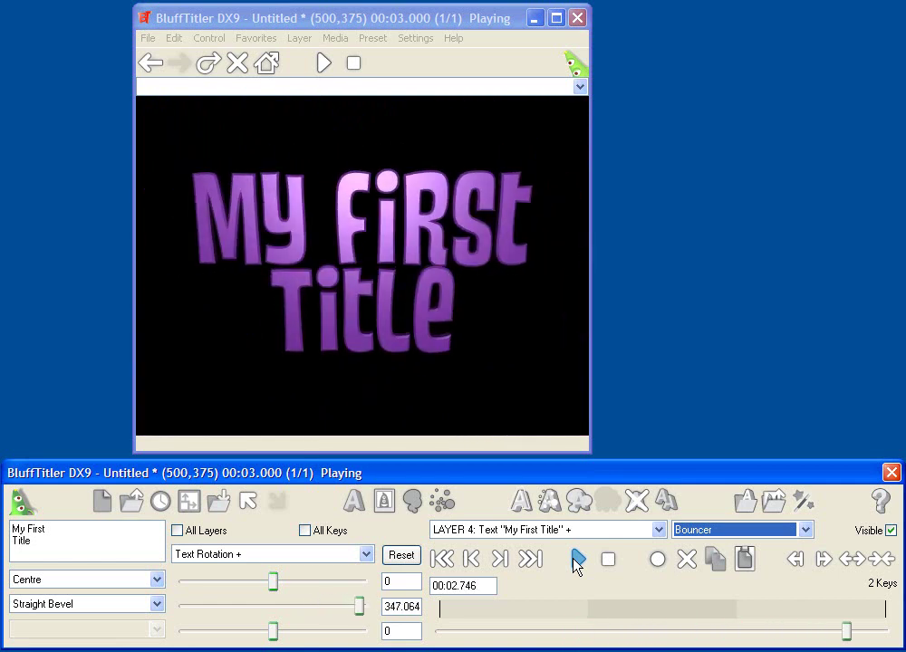
pyautogui.click(681, 532)
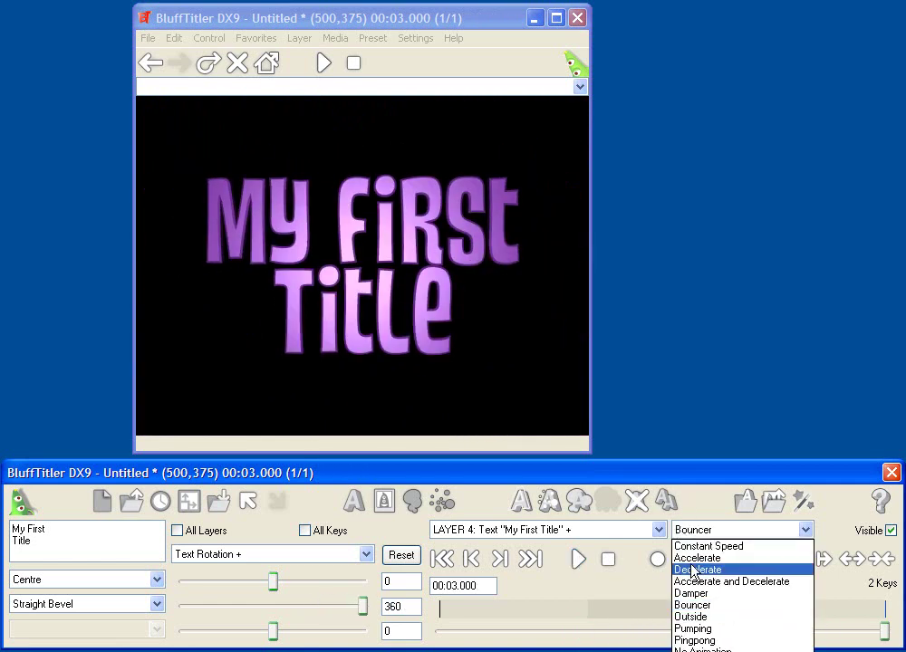
pyautogui.click(693, 570)
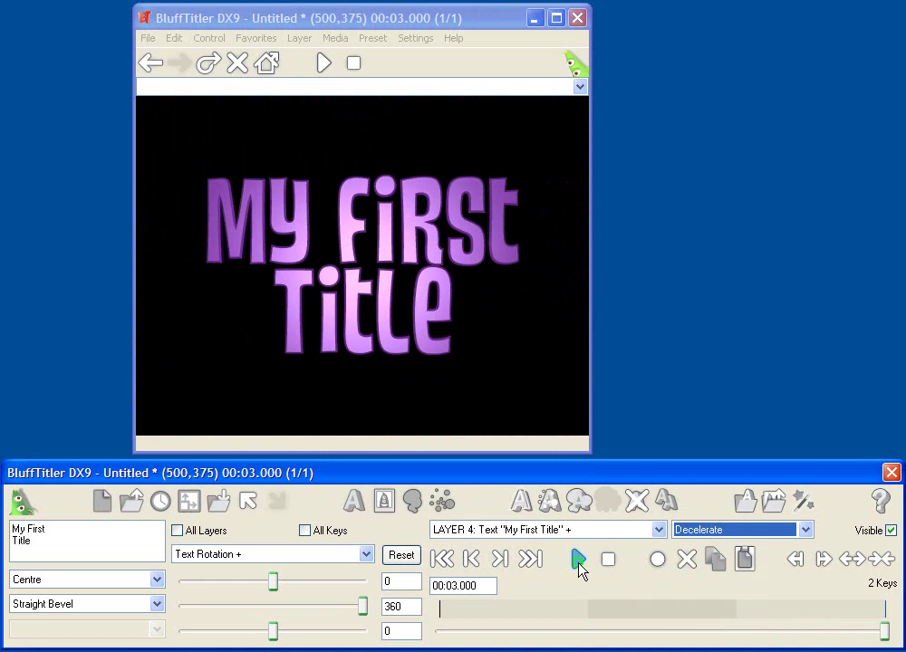
pyautogui.click(578, 560)
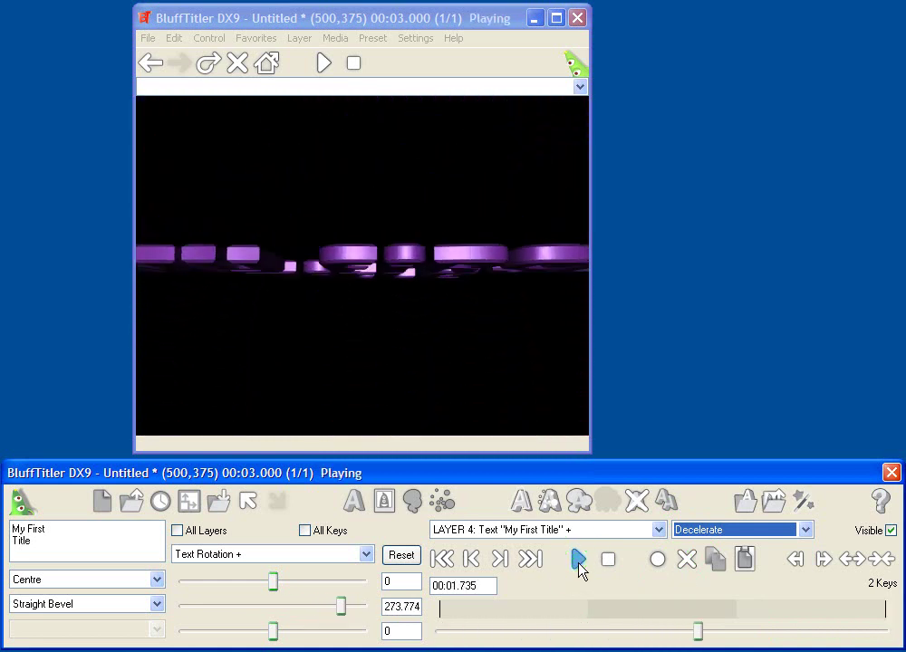
# Try the Outside motion type with a playback and set the title layer back to Constant Speed.
pyautogui.click(680, 531)
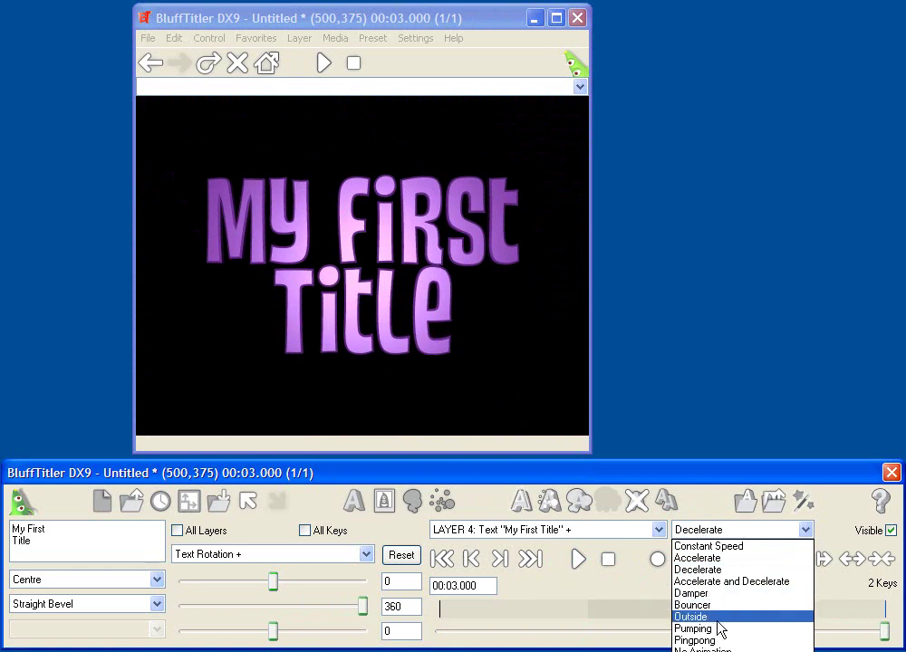
pyautogui.click(681, 617)
pyautogui.click(580, 563)
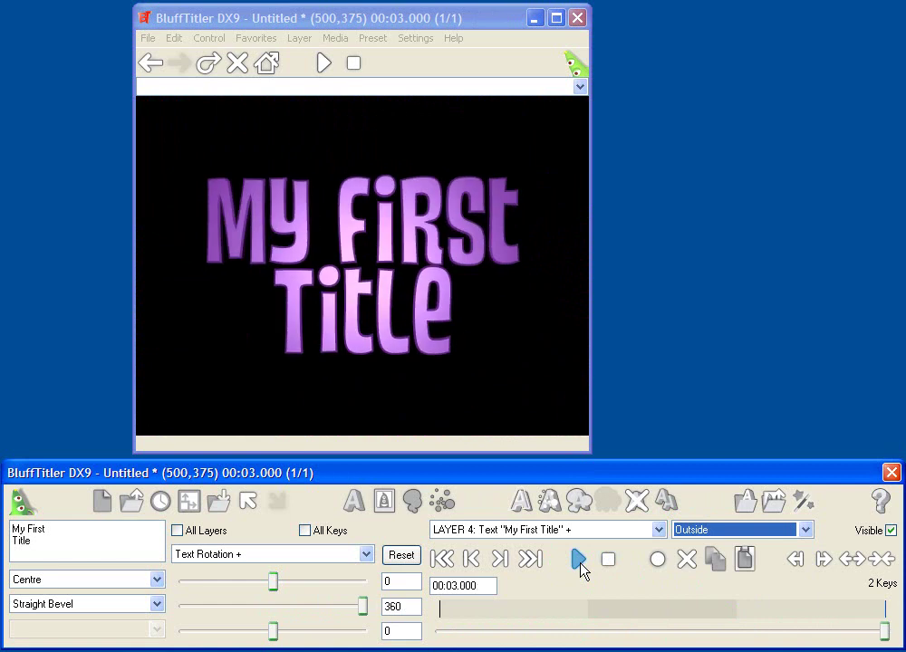
pyautogui.click(711, 530)
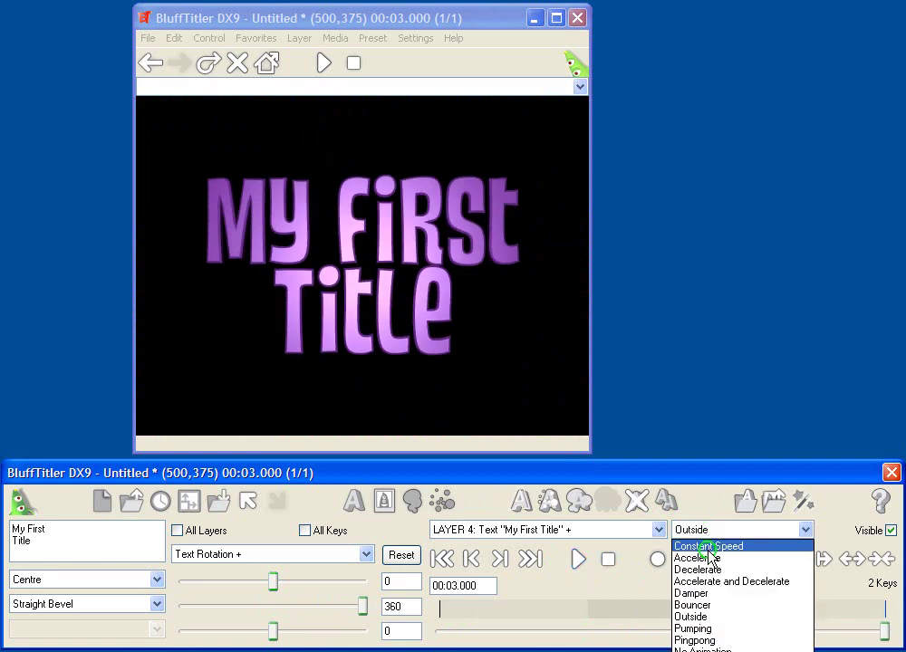
pyautogui.click(707, 547)
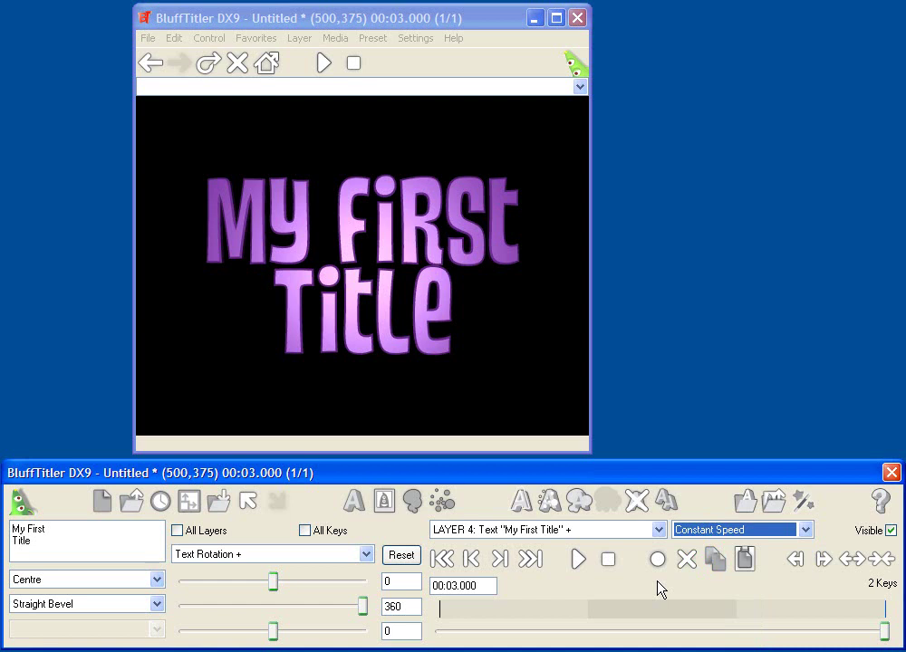
# Stretch the show's duration to 6 seconds and play it from the beginning.
pyautogui.click(147, 39)
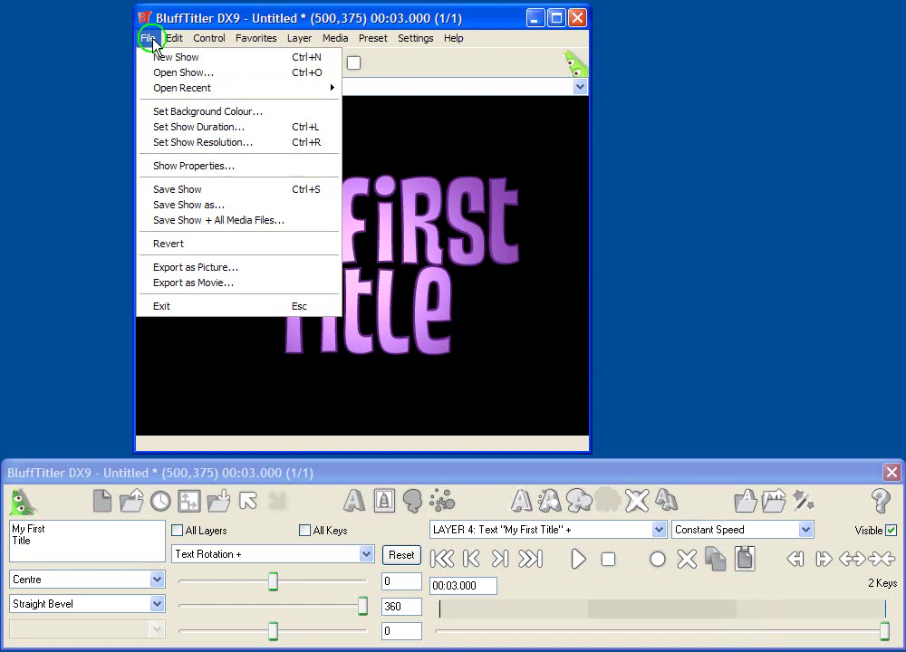
pyautogui.click(167, 127)
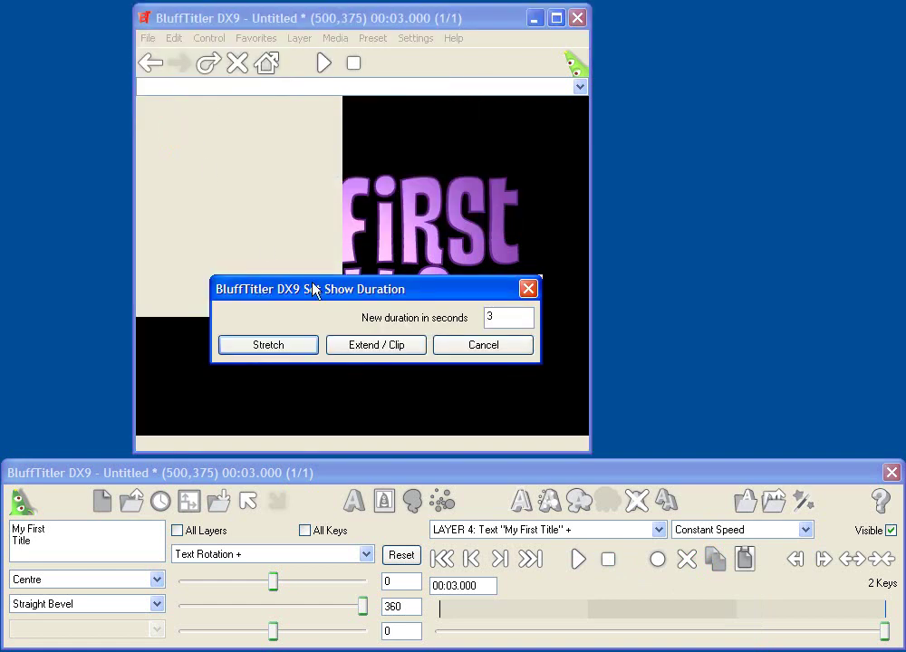
pyautogui.doubleClick(501, 317)
pyautogui.write('6')
pyautogui.click(280, 354)
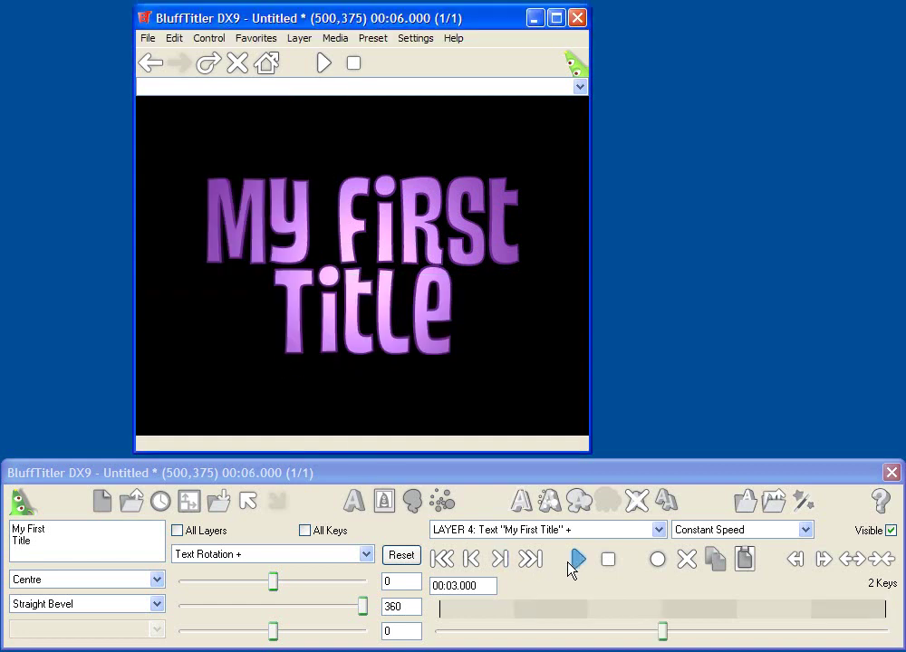
pyautogui.click(443, 559)
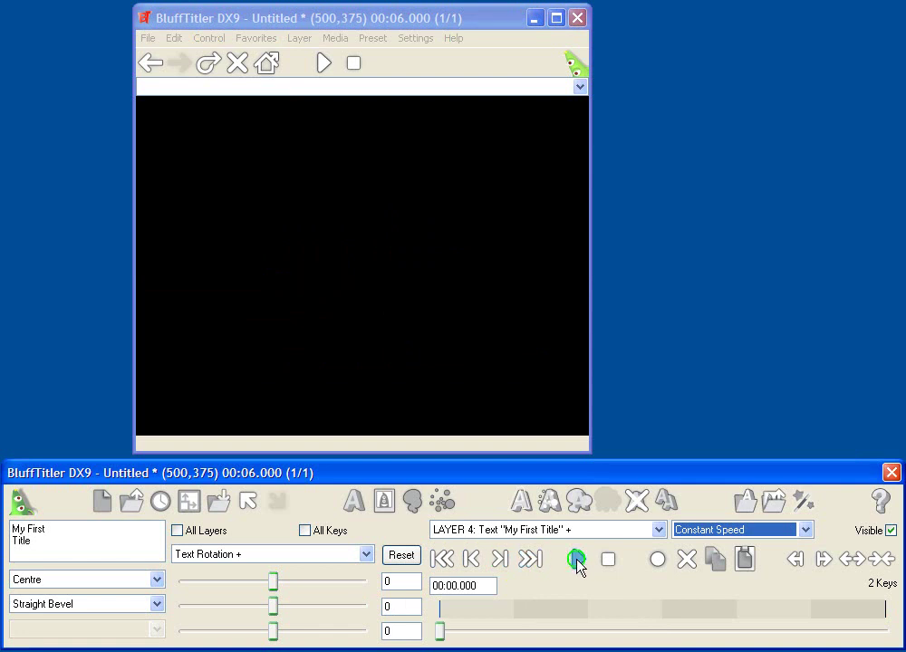
pyautogui.click(584, 560)
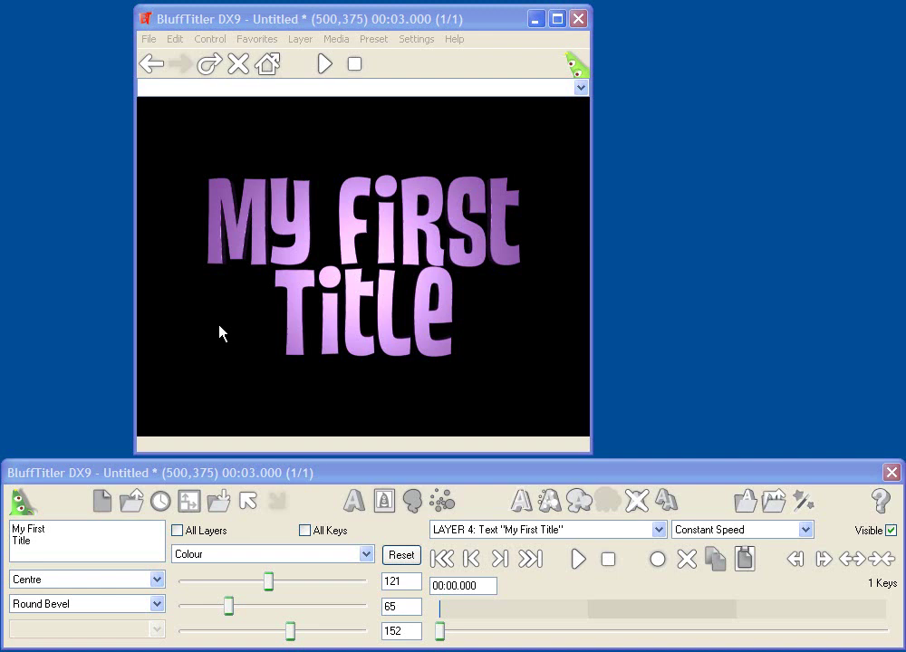
# Apply the Silver Straight Border.BP preset to the title layer.
pyautogui.click(521, 503)
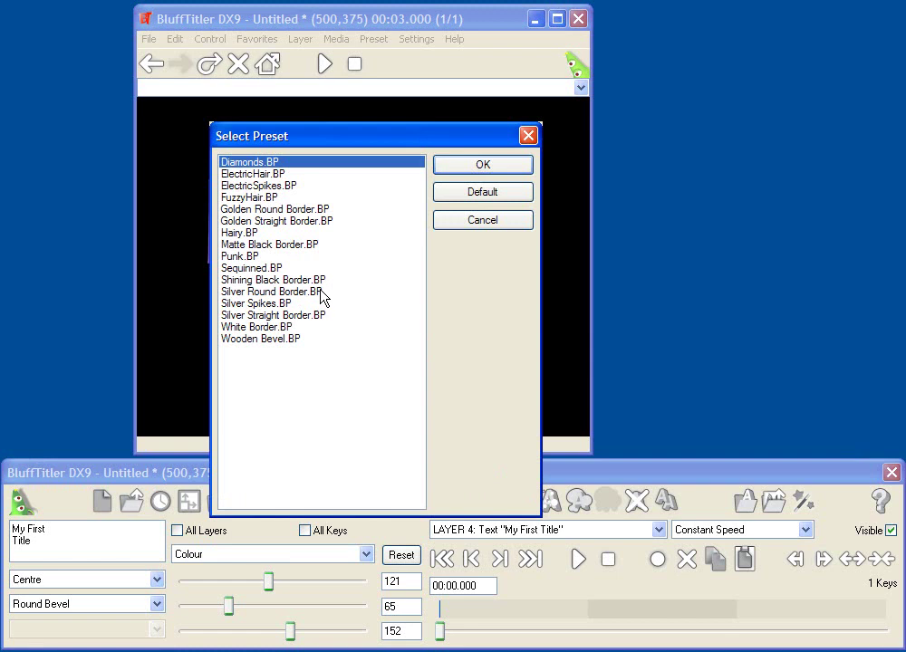
pyautogui.click(292, 316)
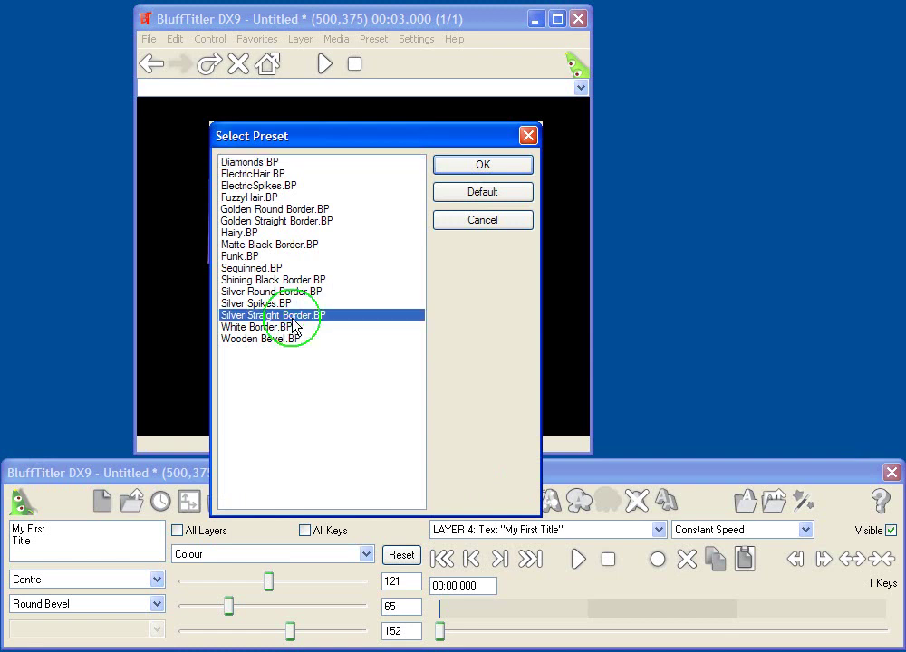
pyautogui.click(488, 171)
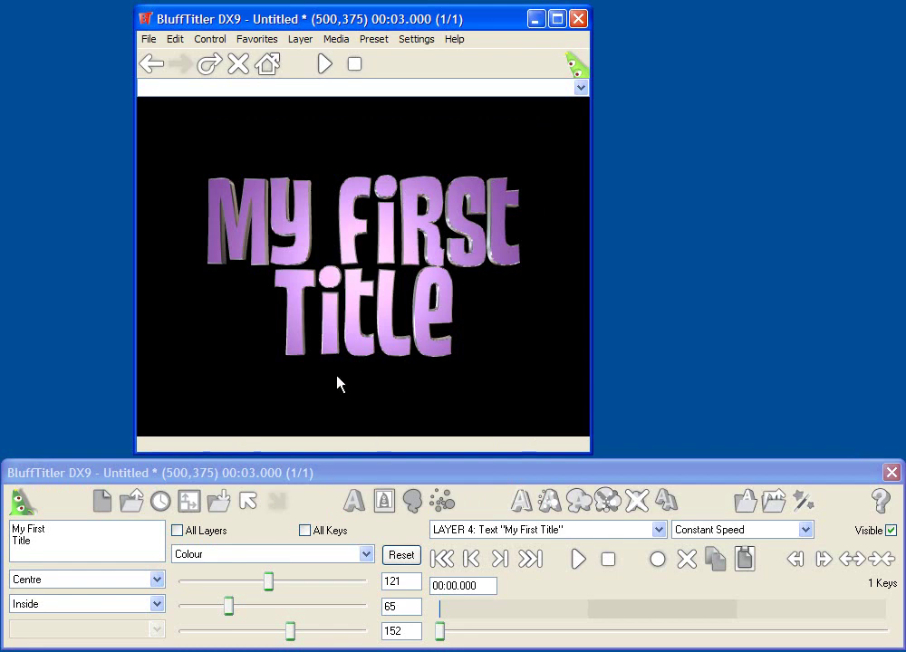
# Try tilting the title's characters with a Character Rotation of about 32 and 9, and reset the rotation.
pyautogui.click(269, 554)
pyautogui.click(237, 328)
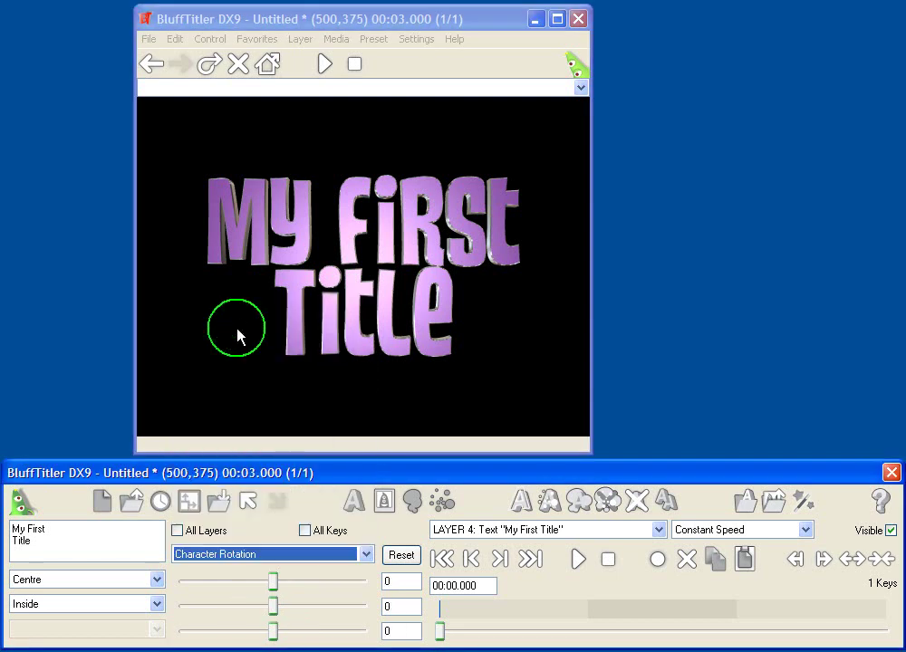
pyautogui.moveTo(238, 335); pyautogui.dragTo(261, 308)
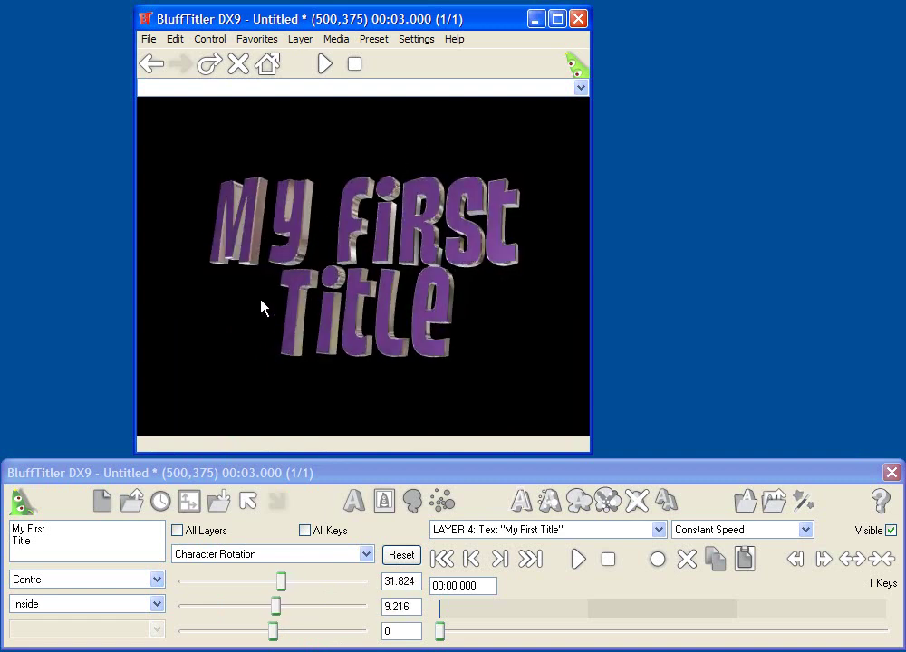
pyautogui.click(401, 555)
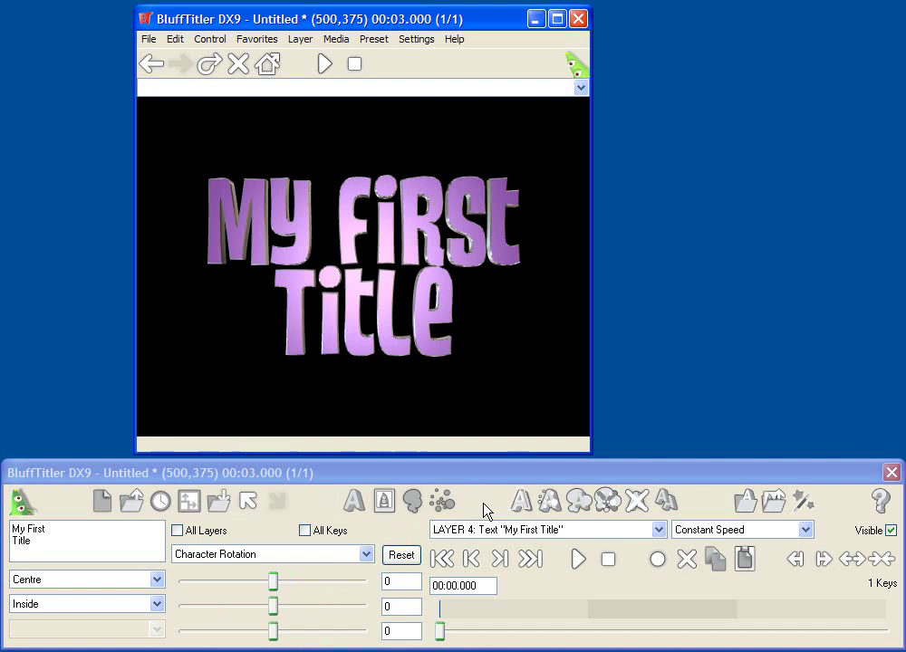
# Compare the title layer with its attached border layer, LAYER 5 (4), and try the Punk.BP preset on the border layer.
pyautogui.click(481, 530)
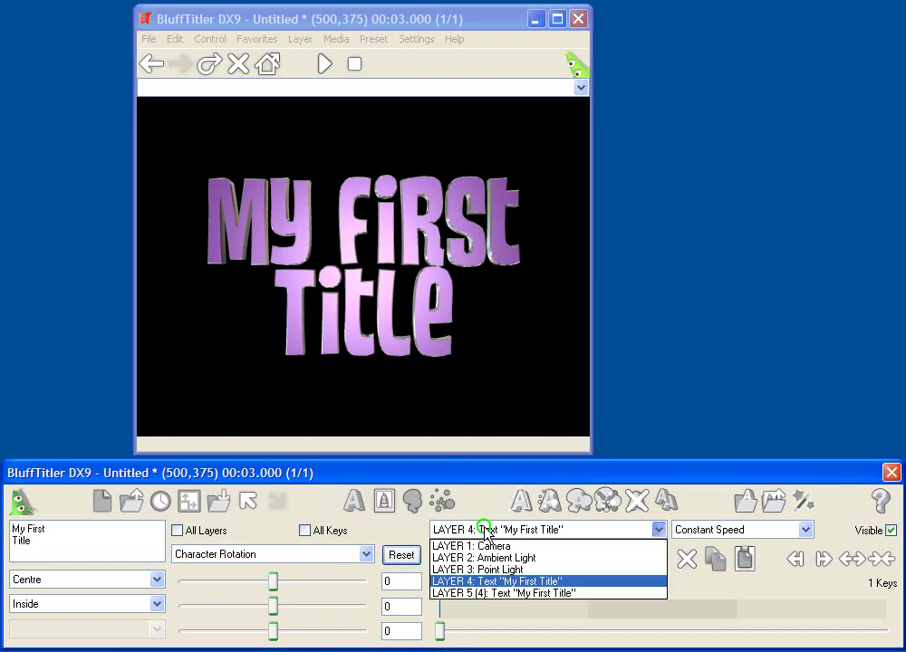
pyautogui.click(477, 594)
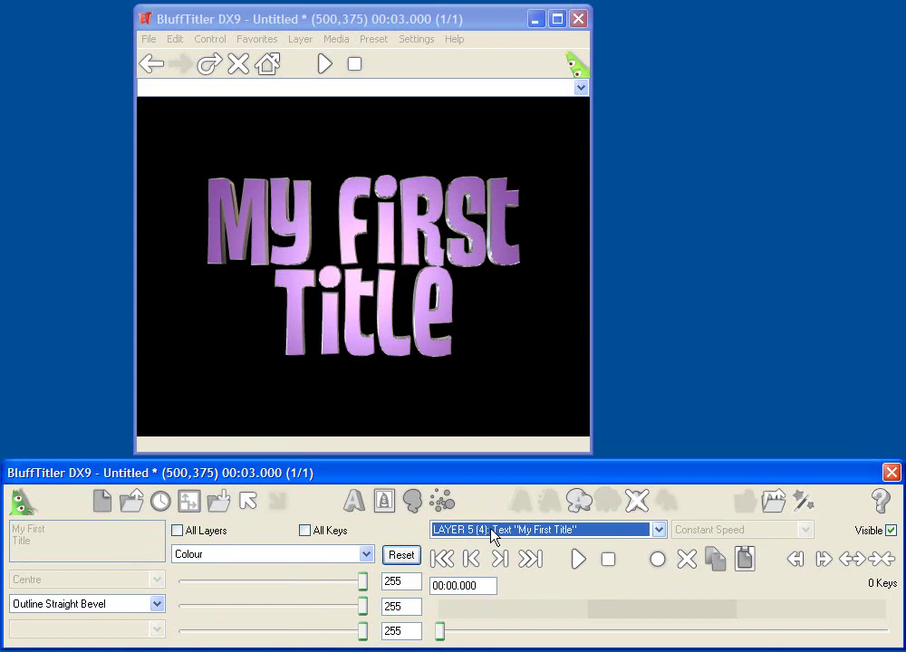
pyautogui.click(476, 534)
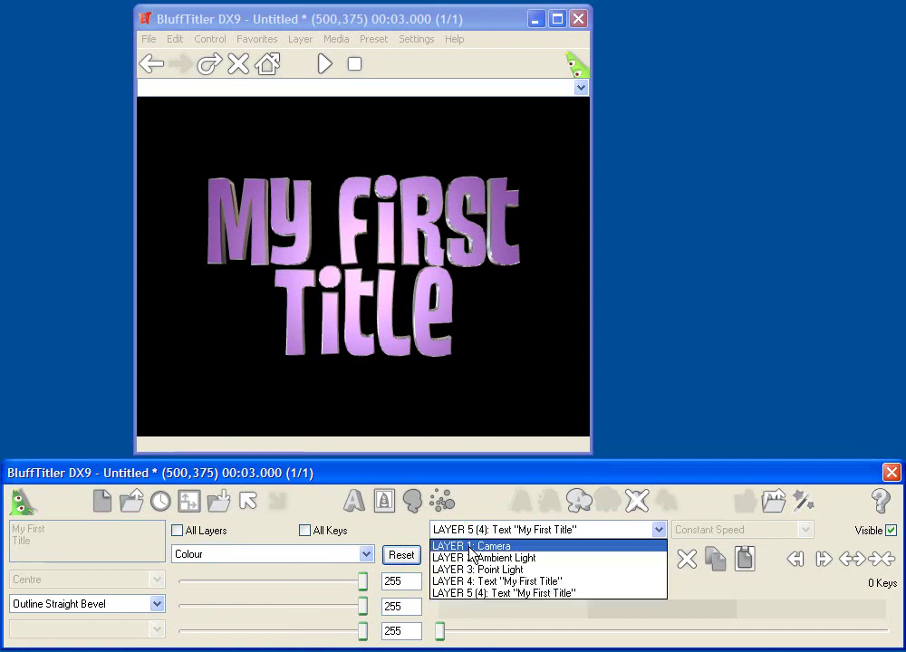
pyautogui.click(470, 584)
pyautogui.click(477, 529)
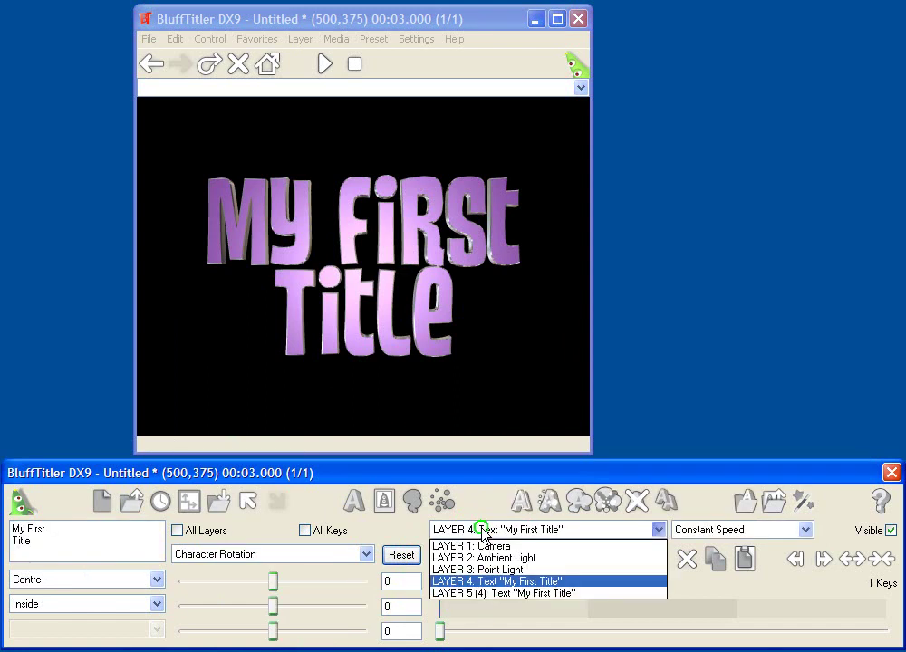
pyautogui.click(485, 595)
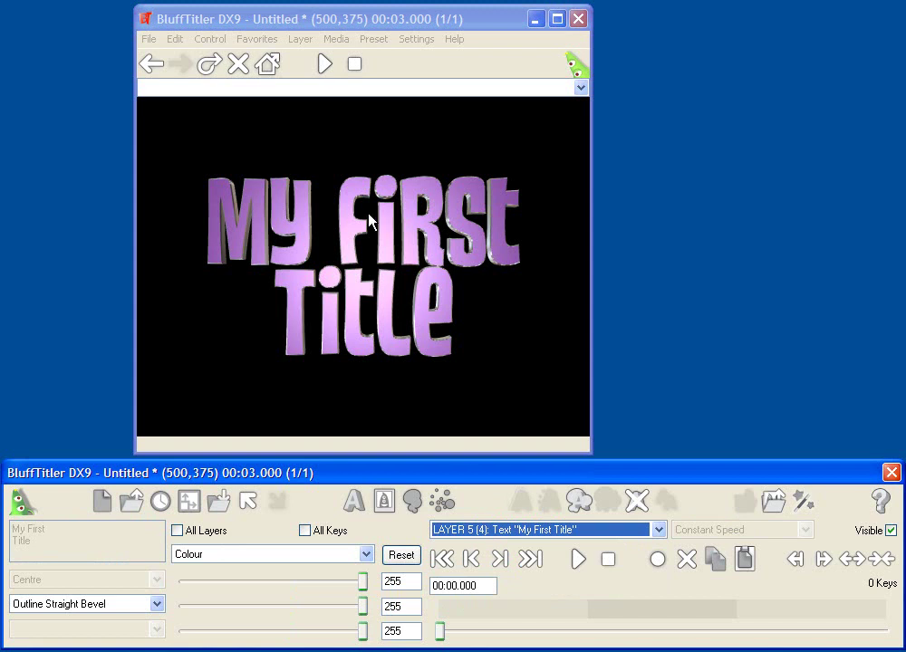
pyautogui.click(374, 39)
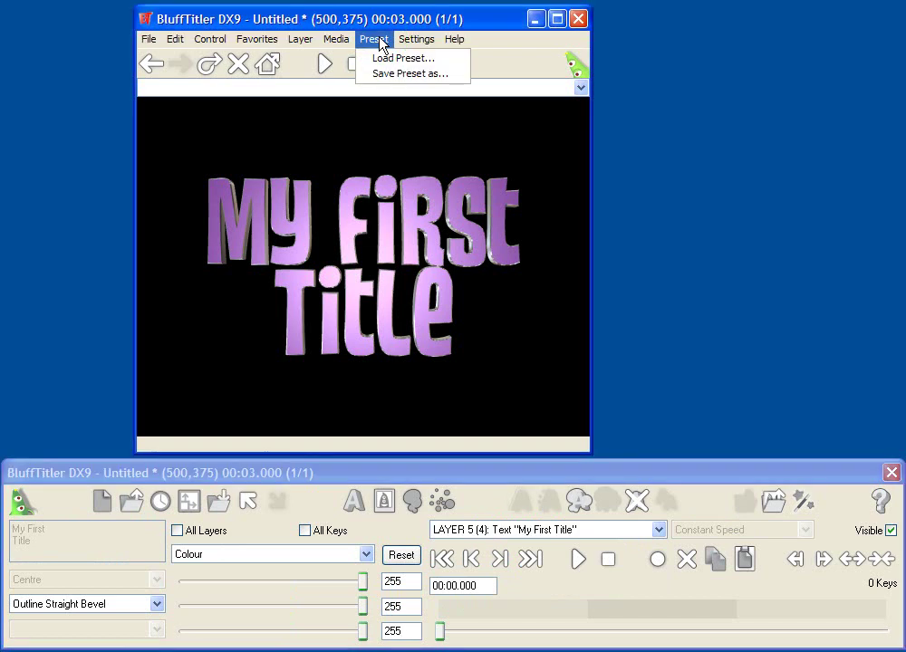
pyautogui.click(399, 58)
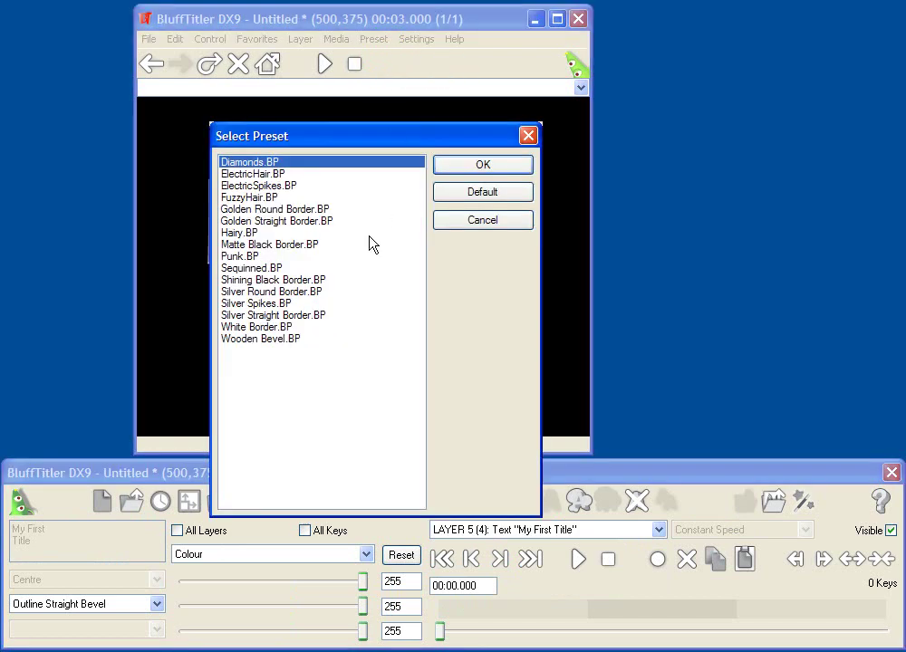
pyautogui.click(247, 256)
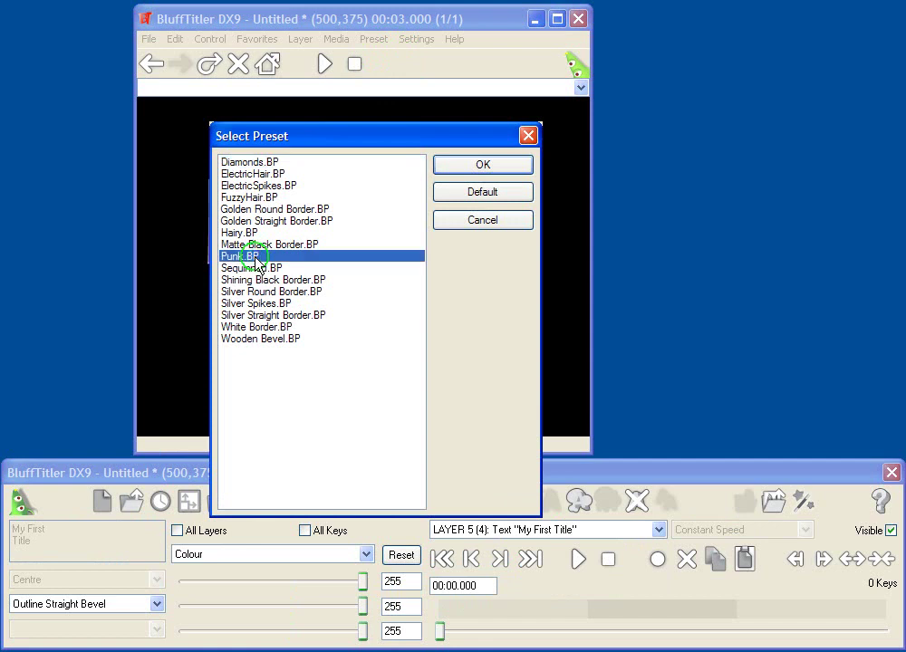
pyautogui.click(481, 169)
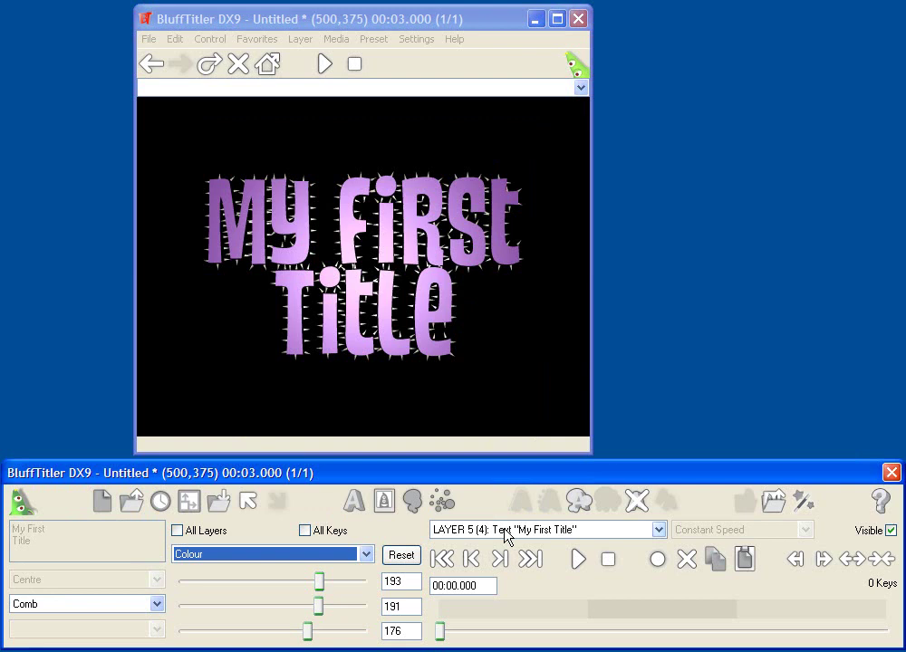
# Set the Colour of title LAYER 4 to 49, 0 and 199 at the last key.
pyautogui.click(561, 530)
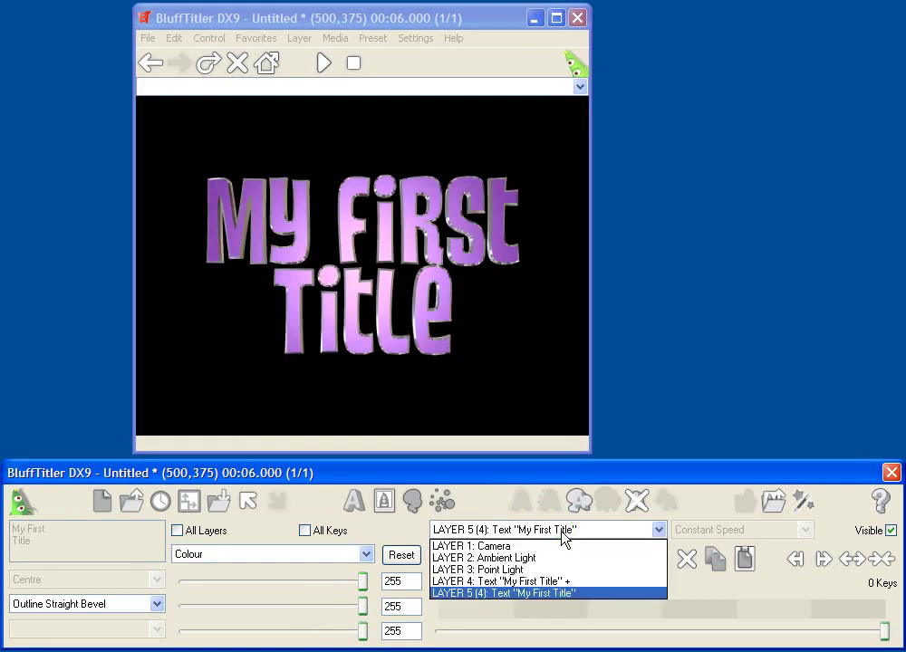
pyautogui.click(541, 582)
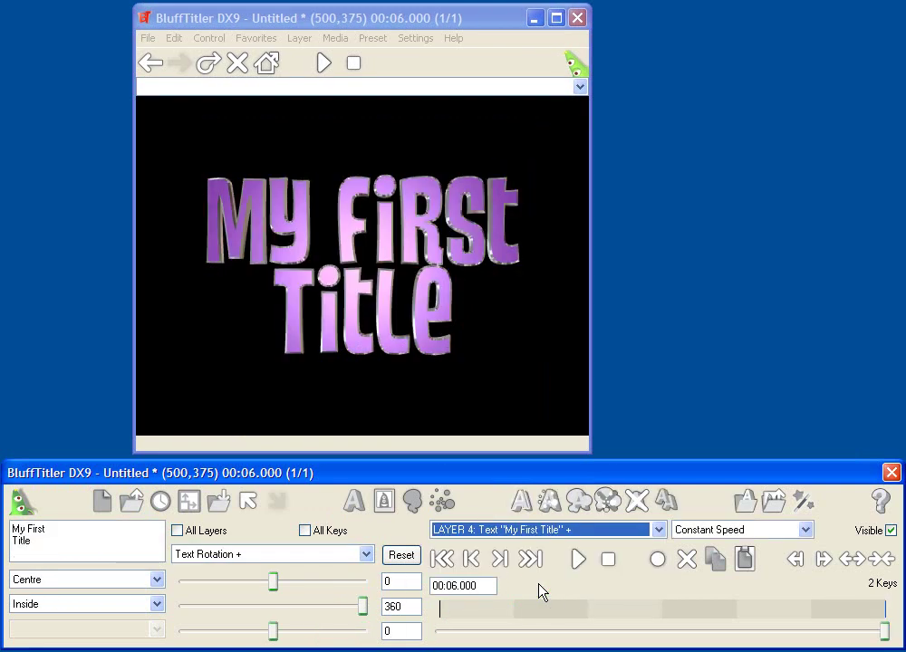
pyautogui.click(252, 555)
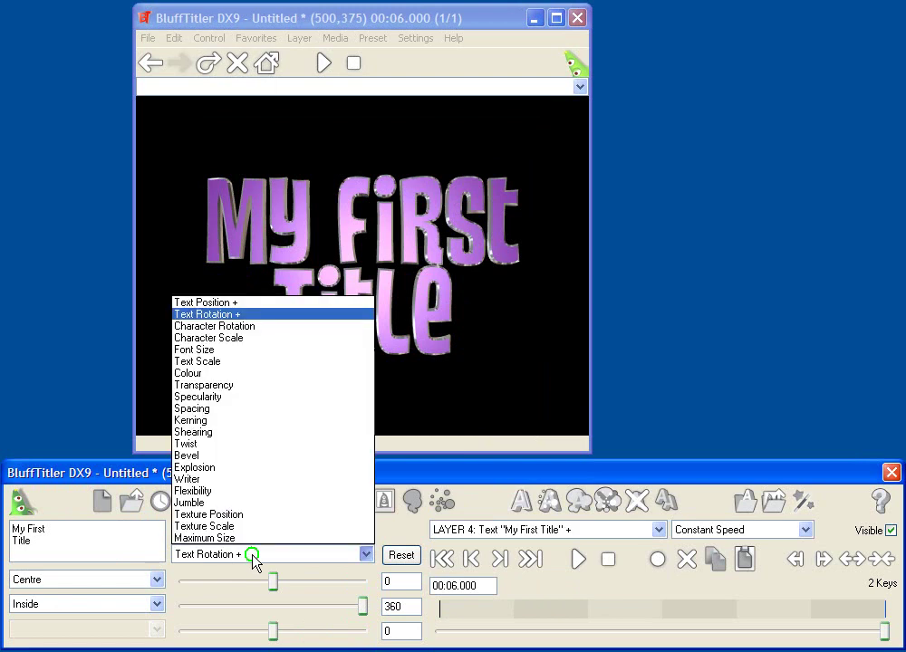
pyautogui.click(228, 373)
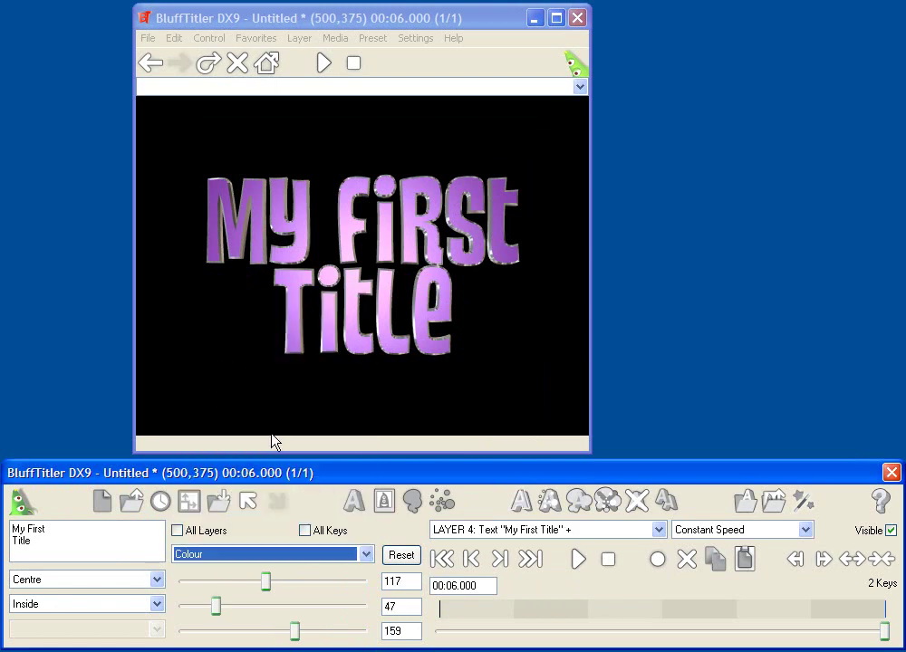
pyautogui.moveTo(266, 580); pyautogui.dragTo(290, 585)
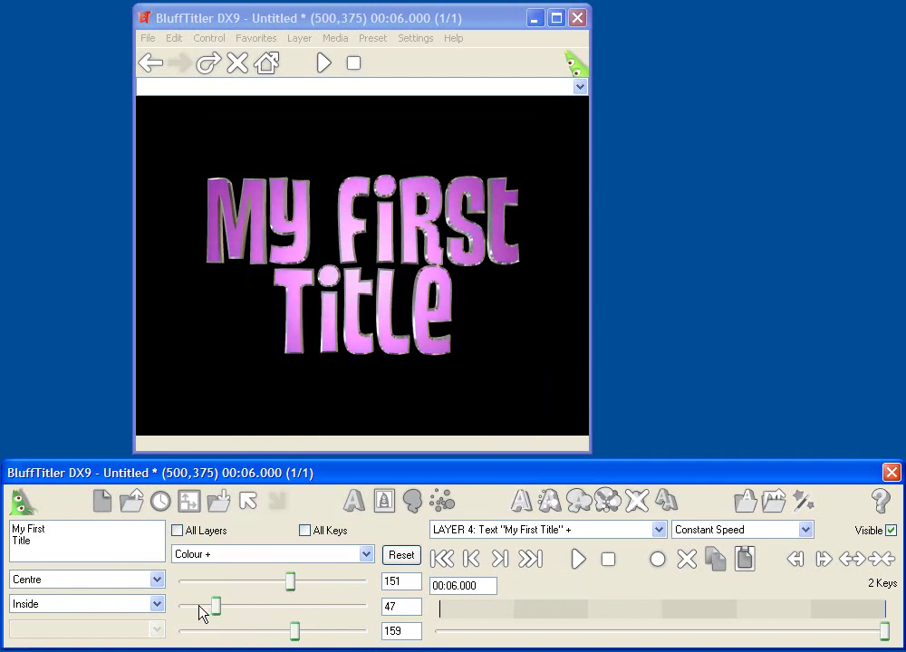
pyautogui.moveTo(215, 612); pyautogui.dragTo(172, 617)
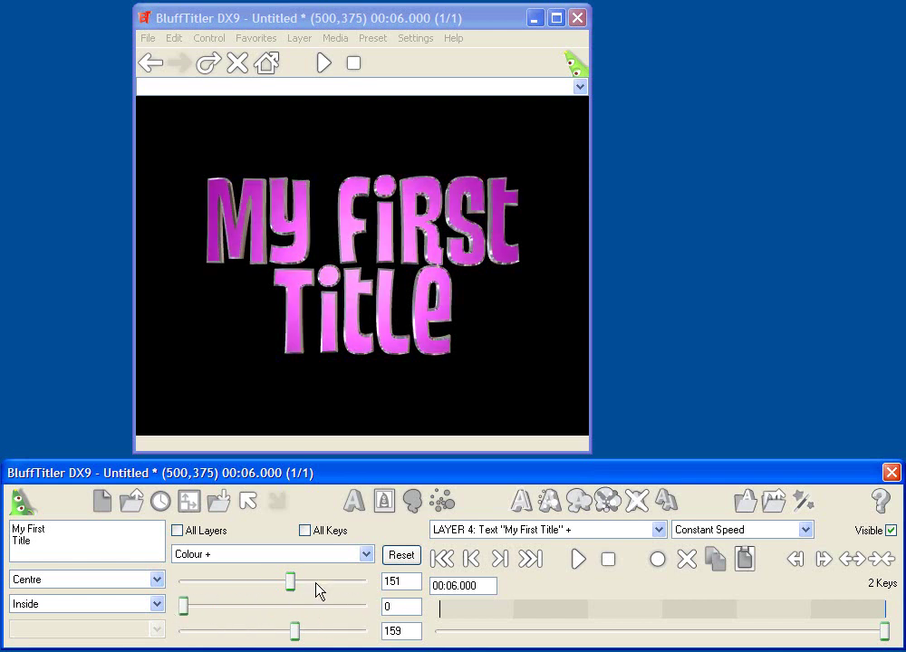
pyautogui.click(243, 582)
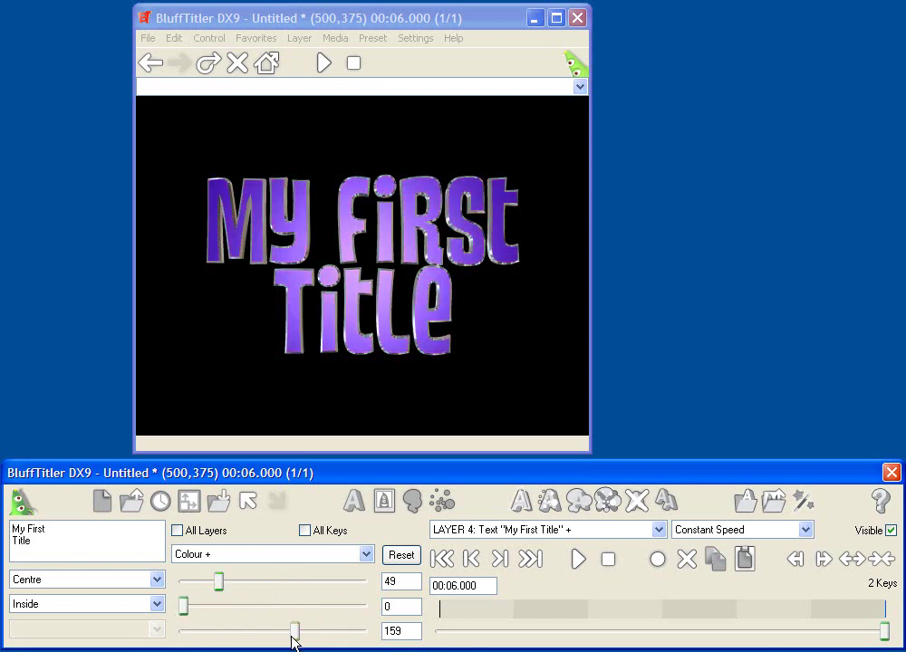
pyautogui.moveTo(294, 632); pyautogui.dragTo(323, 640)
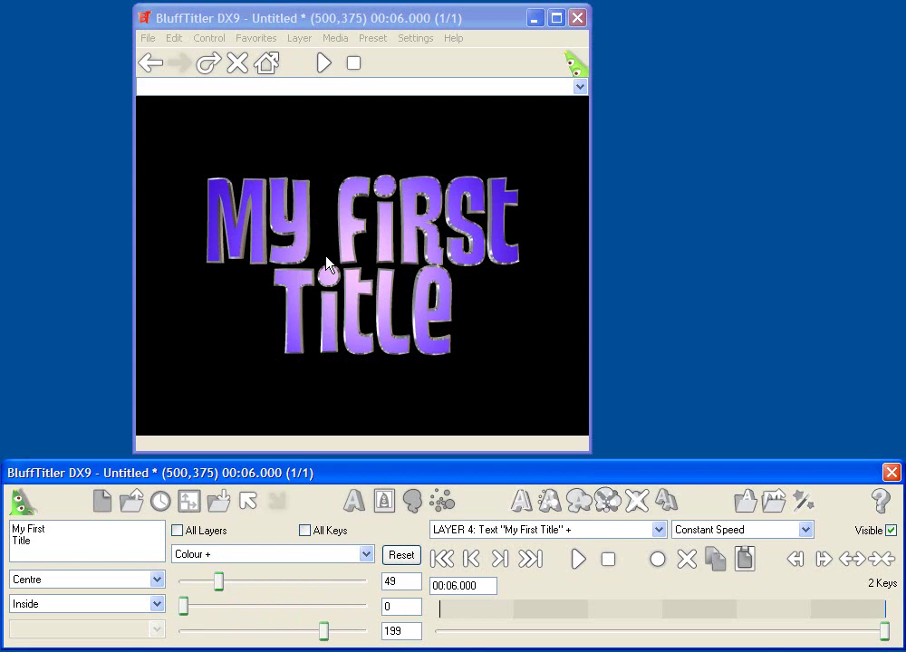
# Apply the BumpMap.fx effect to the title layer and preview the show at 3.8 seconds.
pyautogui.click(804, 505)
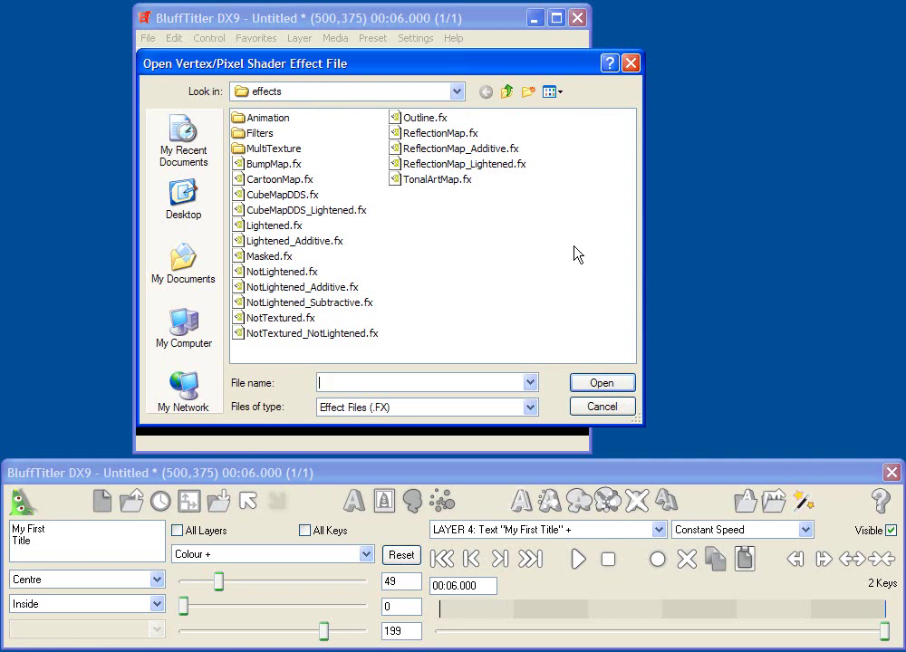
pyautogui.click(276, 164)
pyautogui.click(599, 383)
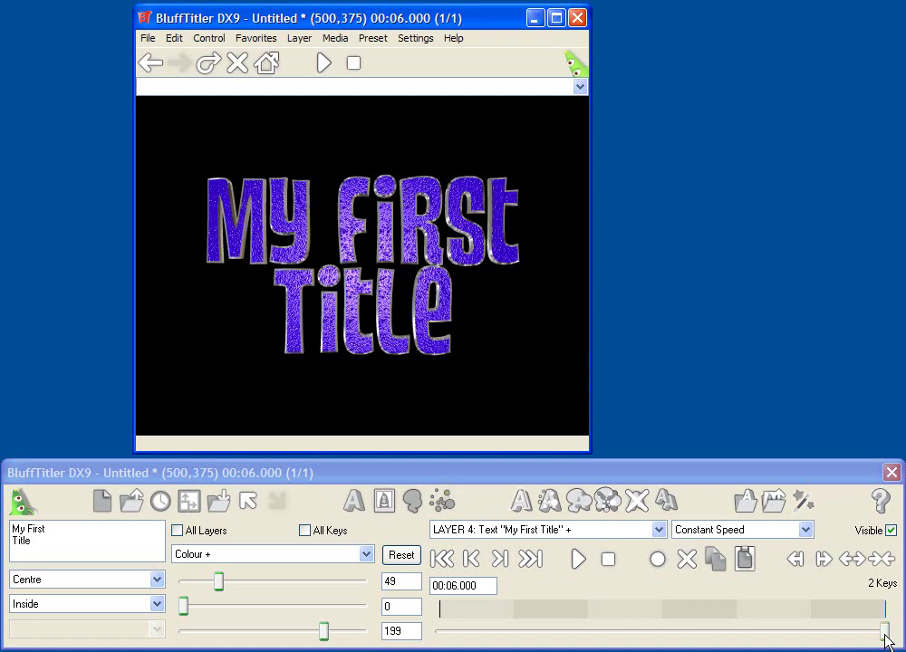
pyautogui.moveTo(885, 636); pyautogui.dragTo(721, 633)
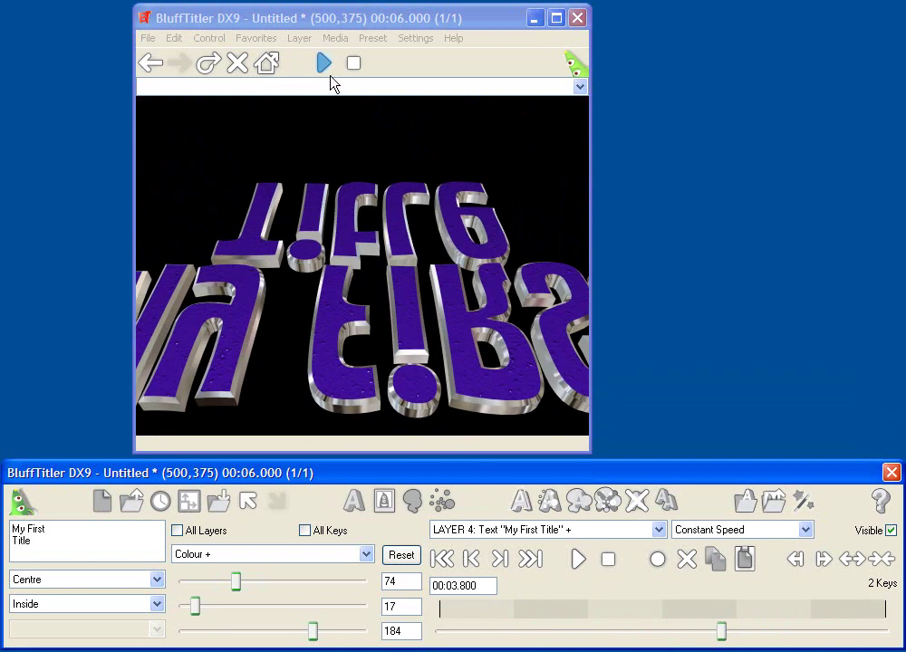
# Replace the first texture of the title's bump map effect with AlienGrowth_Normal.jpg, browsing the texture files as thumbnails.
pyautogui.click(341, 38)
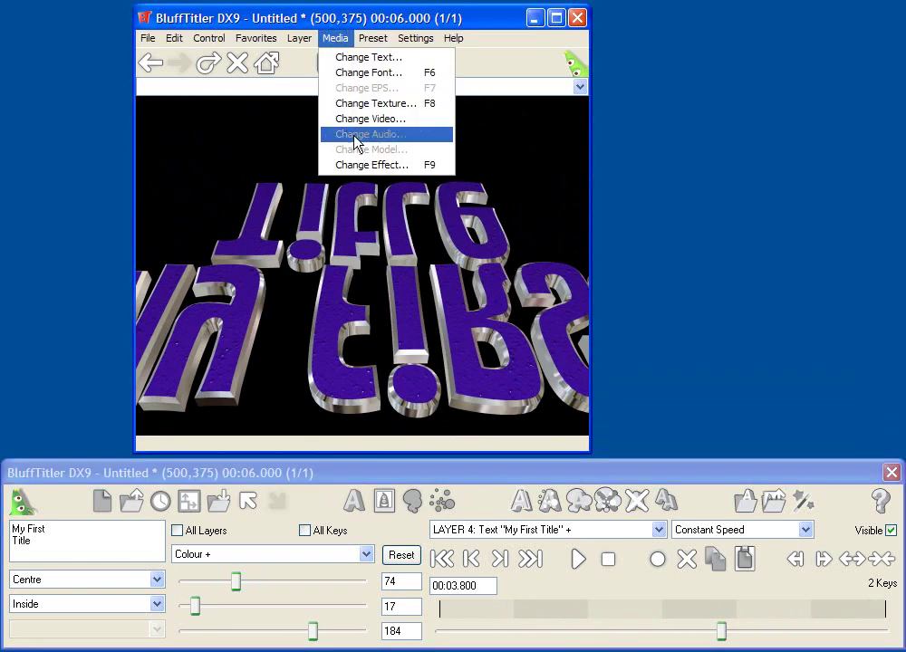
pyautogui.click(354, 165)
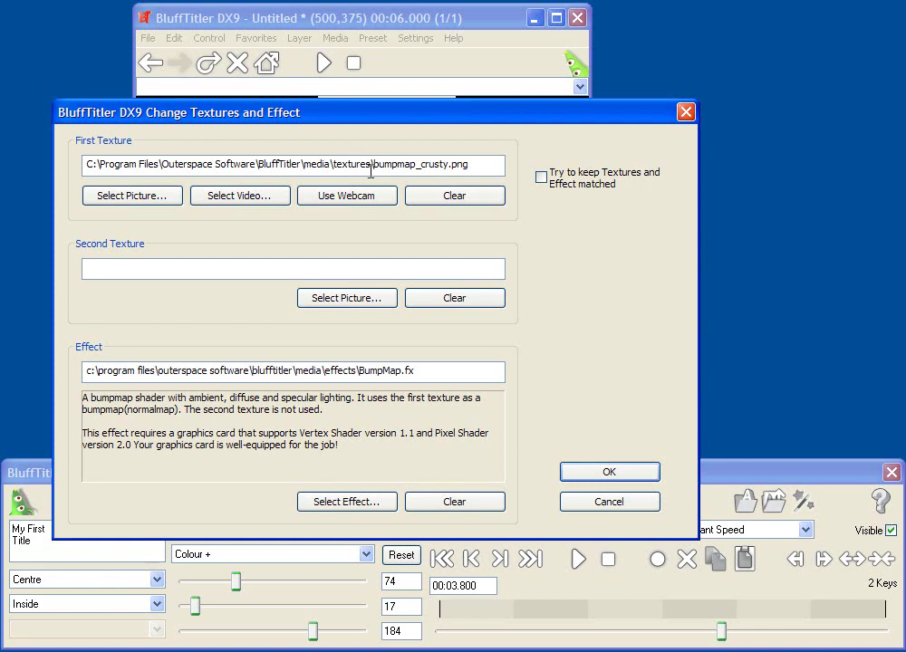
pyautogui.click(122, 196)
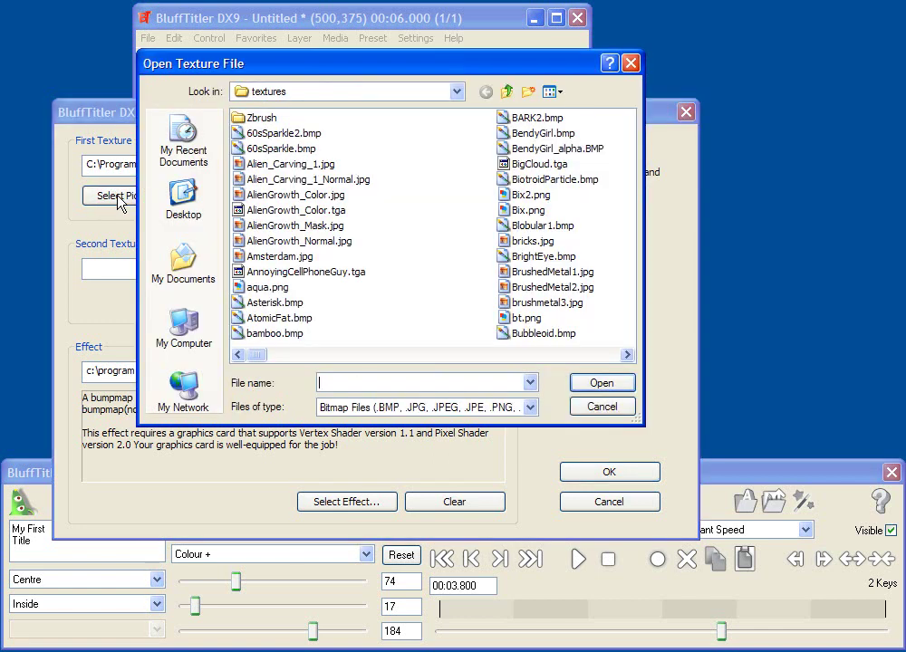
pyautogui.click(554, 92)
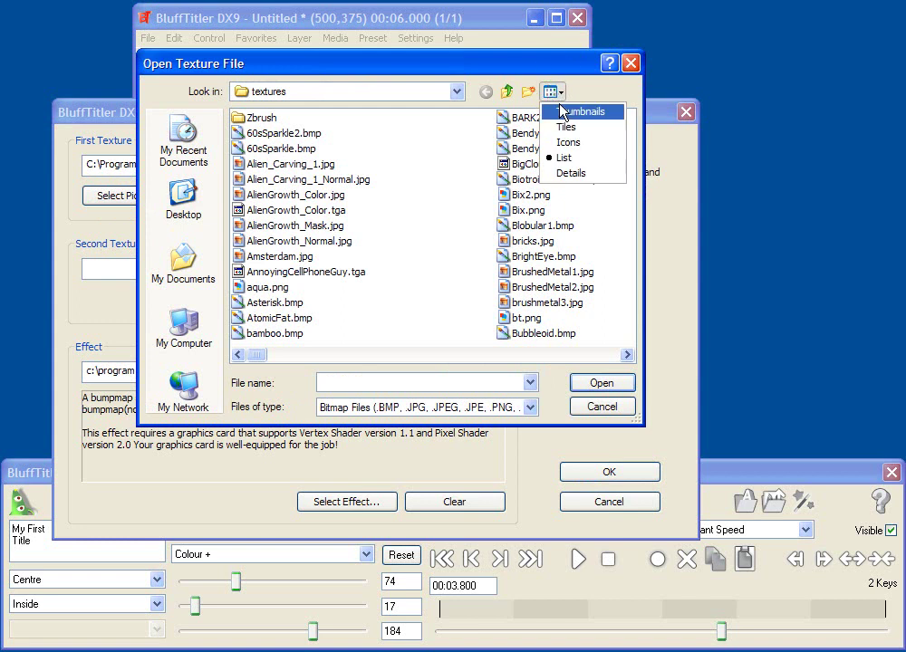
pyautogui.click(569, 111)
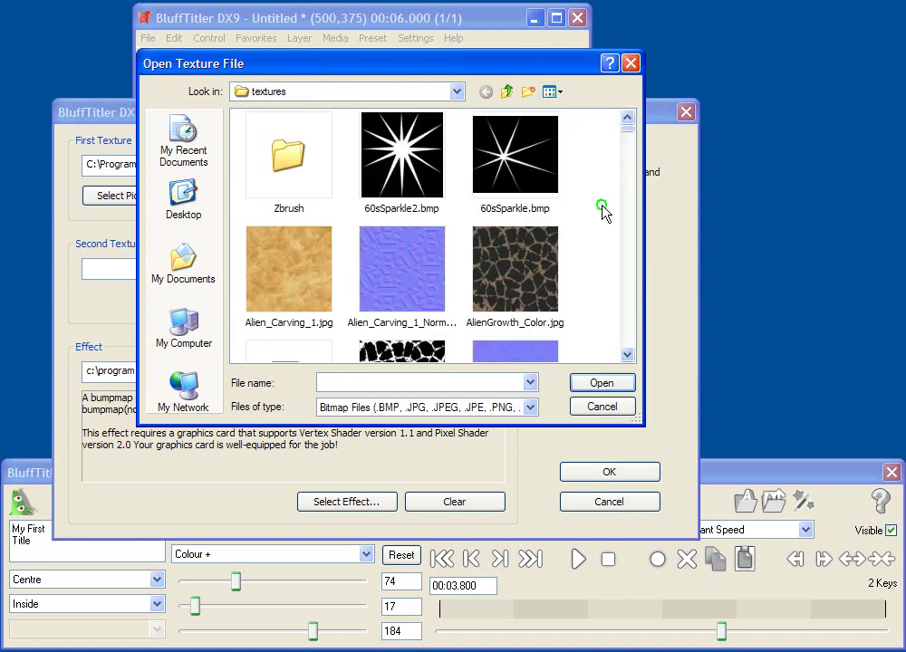
pyautogui.scroll(-3, 605, 214)
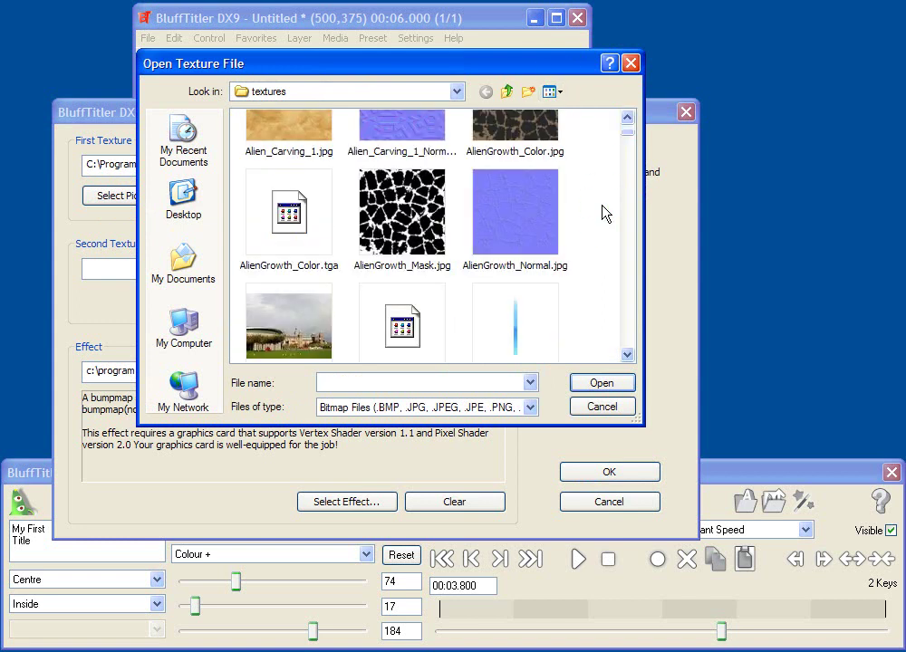
pyautogui.click(523, 234)
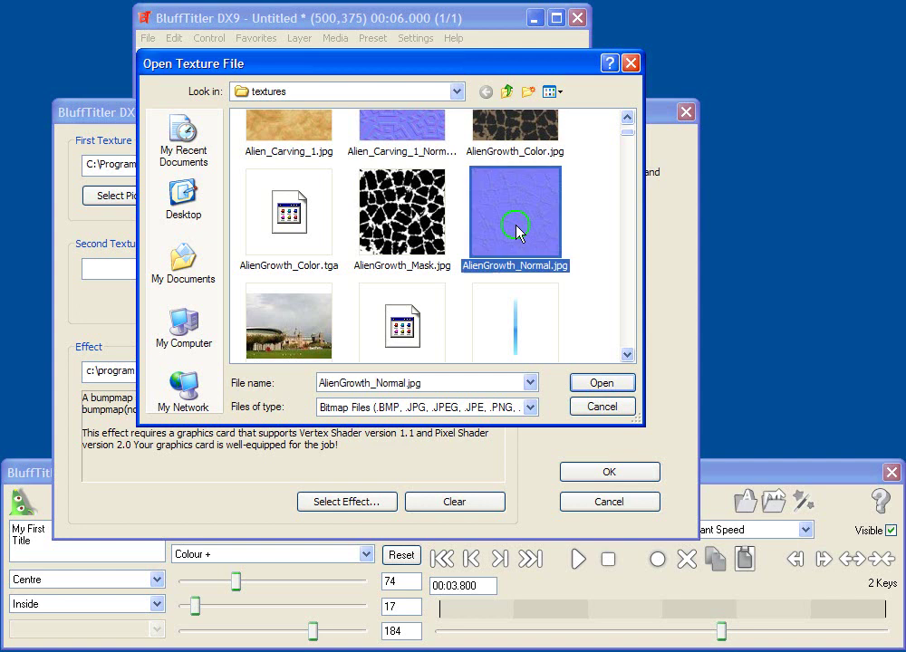
pyautogui.click(593, 382)
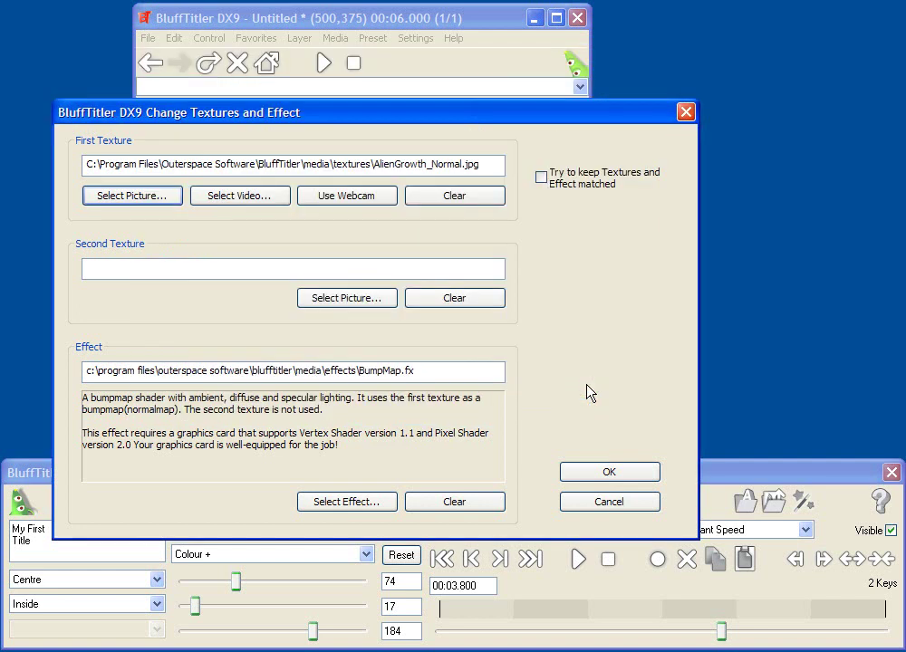
pyautogui.click(566, 479)
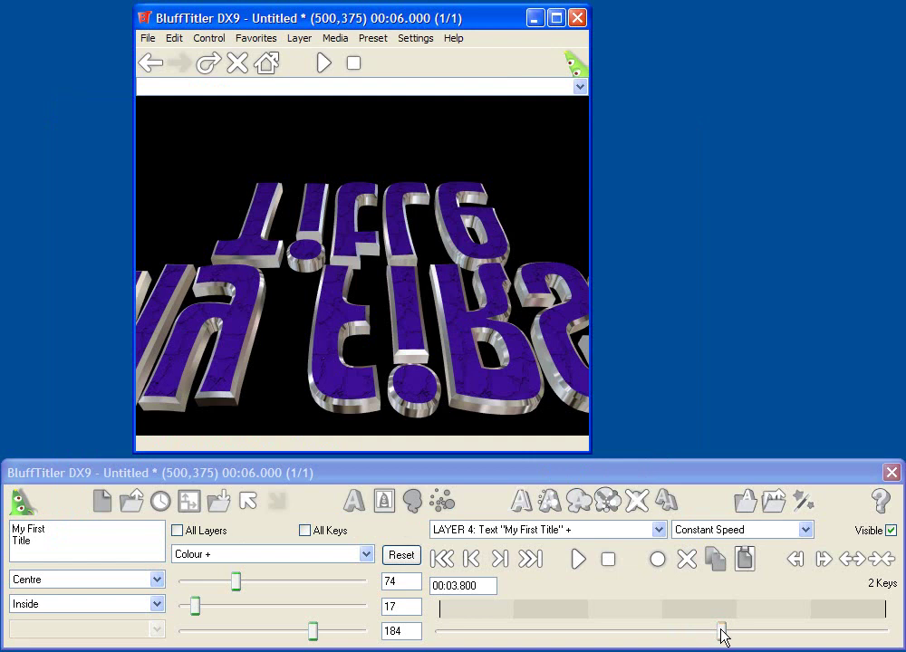
# Preview the bump-mapped title animation by playing the show from about 1.6 seconds to the end.
pyautogui.moveTo(721, 632); pyautogui.dragTo(557, 631)
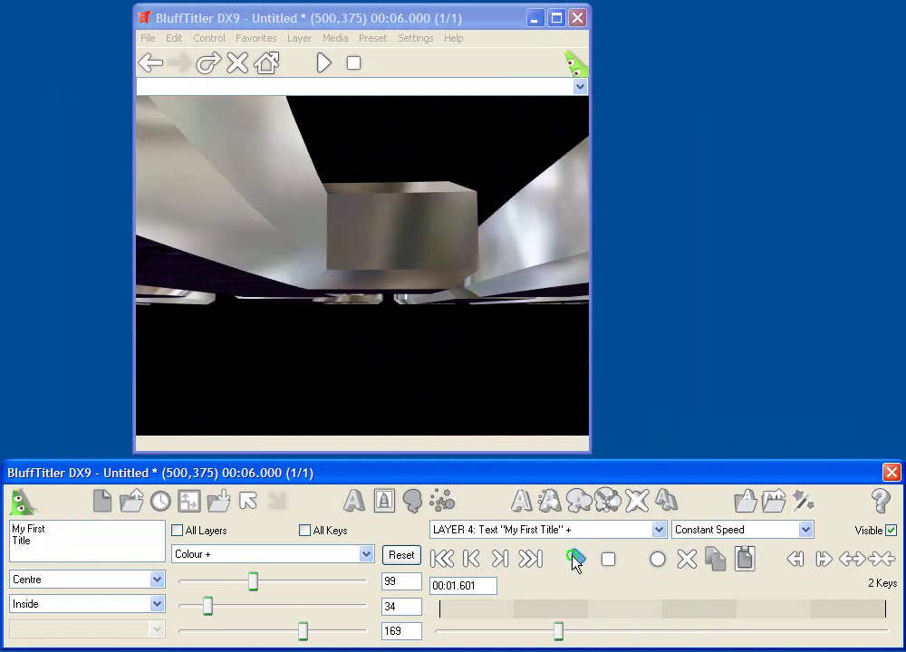
pyautogui.click(576, 560)
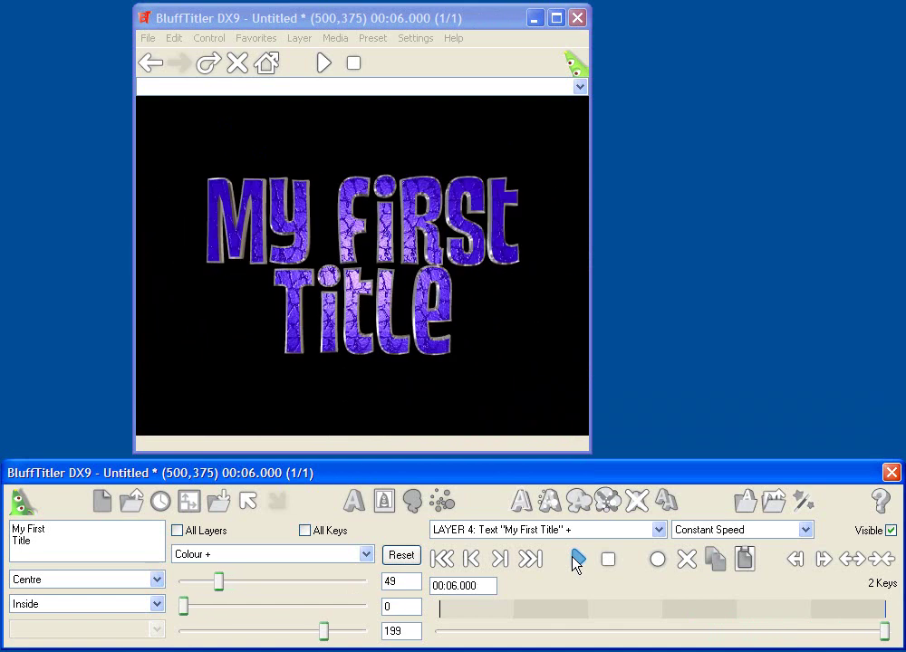
# Apply the ColourMap_BumpMap.fx effect from the MultiTexture folder to the title layer.
pyautogui.click(806, 508)
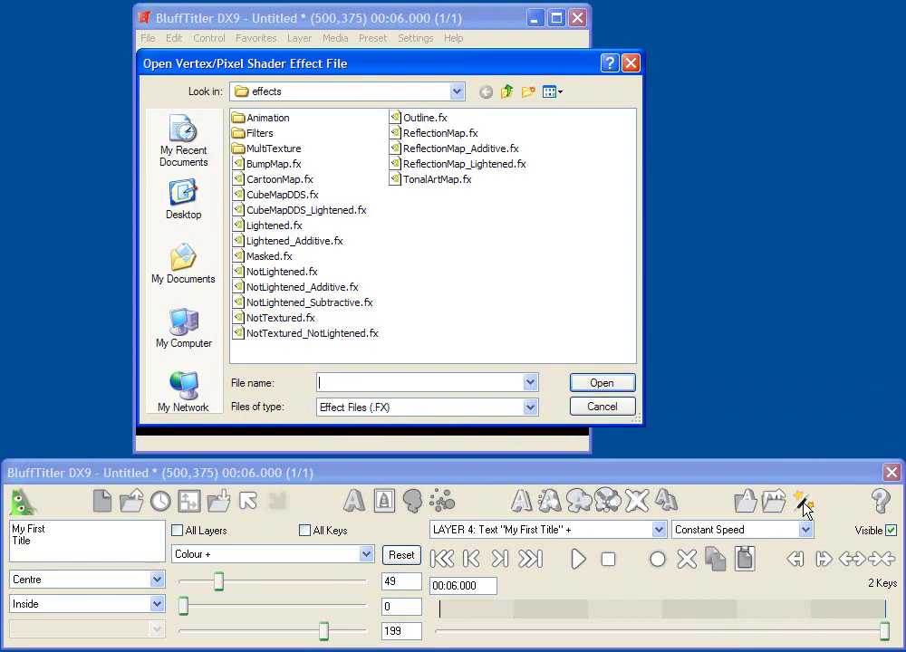
pyautogui.doubleClick(256, 148)
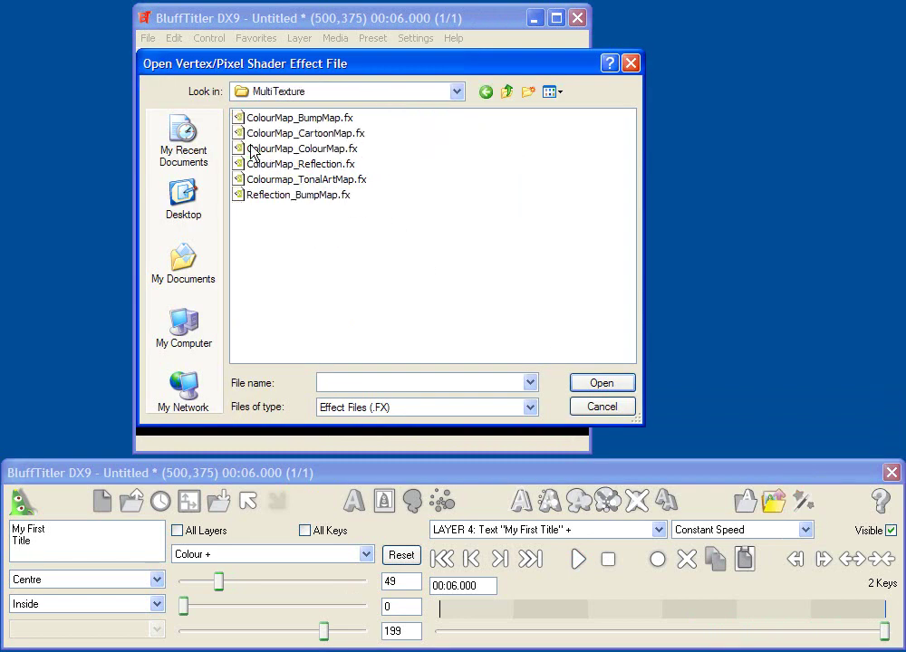
pyautogui.click(328, 119)
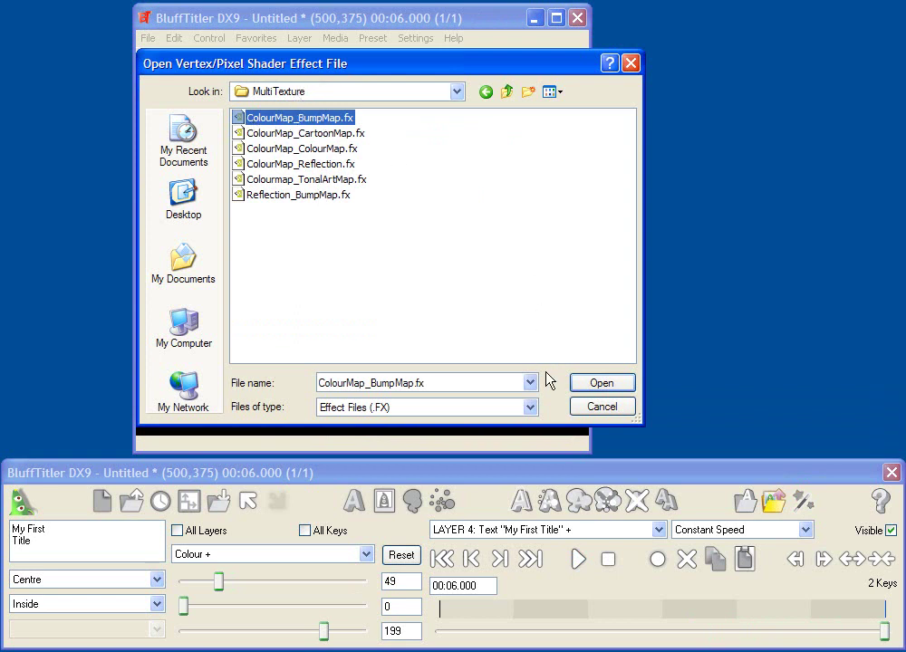
pyautogui.click(581, 388)
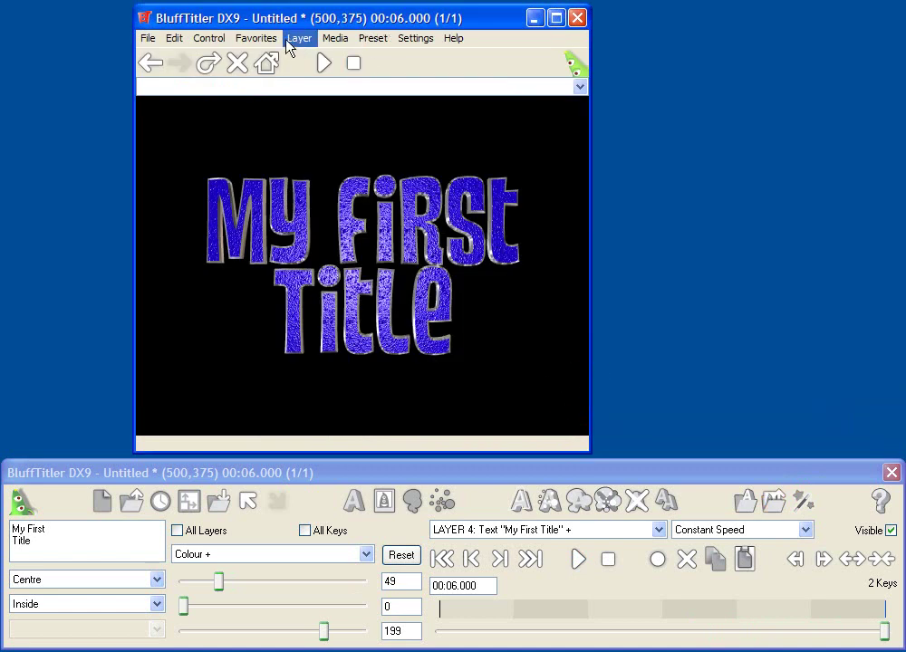
# Replace the first texture of the title's effect with AlienGrowth_Color.jpg, browsing the texture files as thumbnails.
pyautogui.click(334, 38)
pyautogui.click(366, 164)
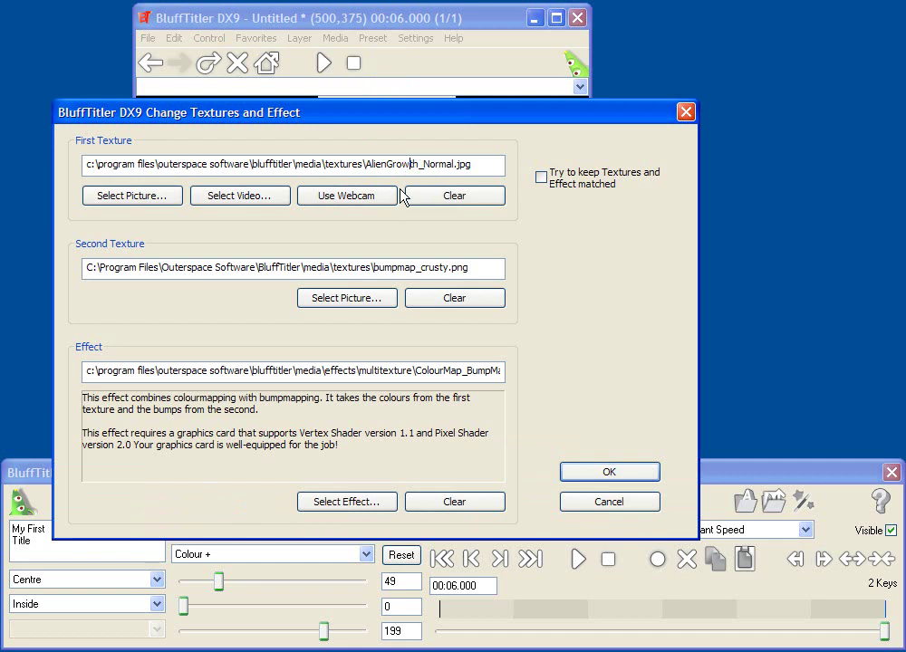
pyautogui.click(251, 166)
pyautogui.click(152, 201)
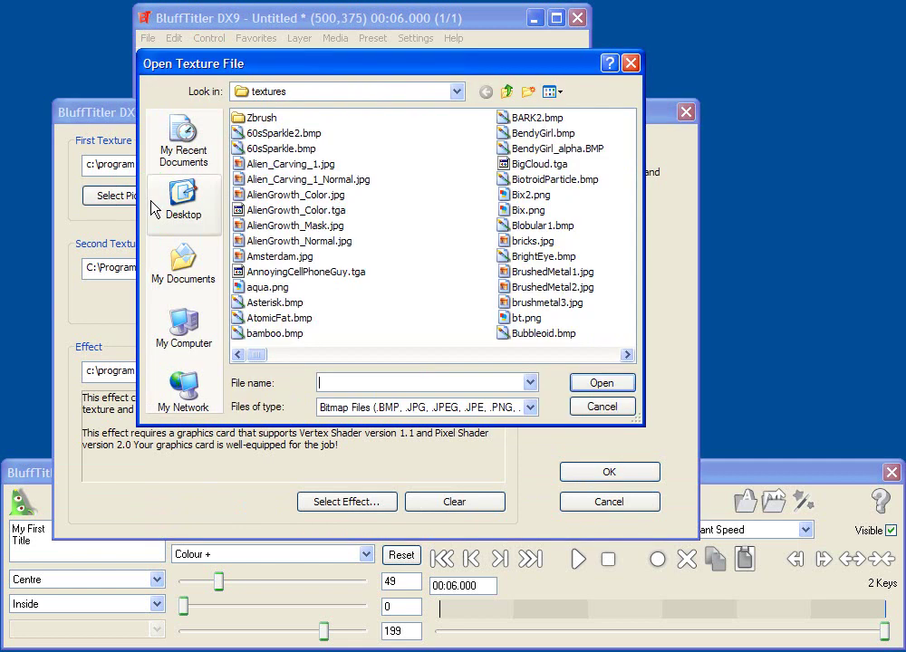
pyautogui.click(553, 91)
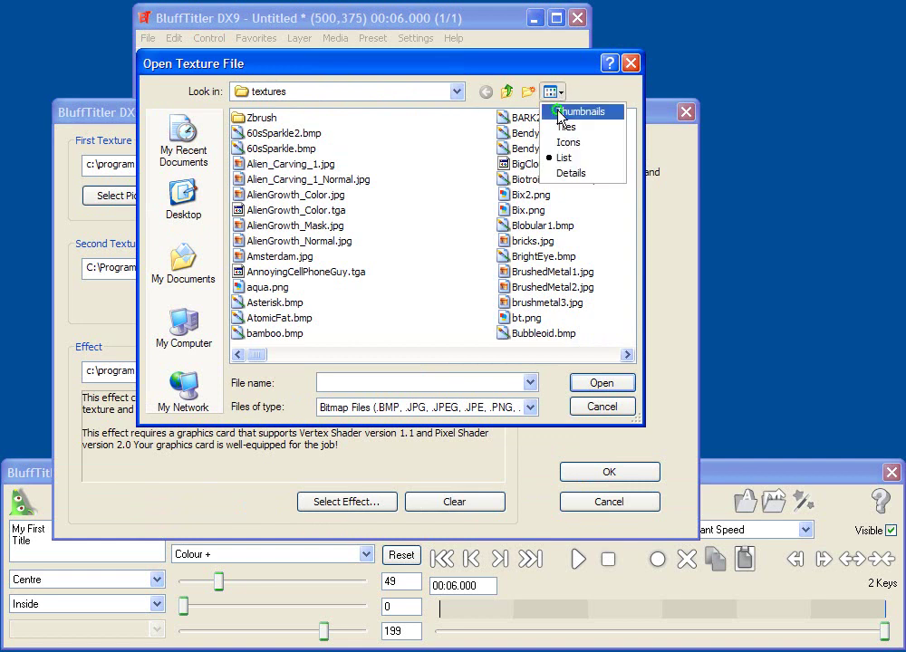
pyautogui.click(562, 112)
pyautogui.click(515, 271)
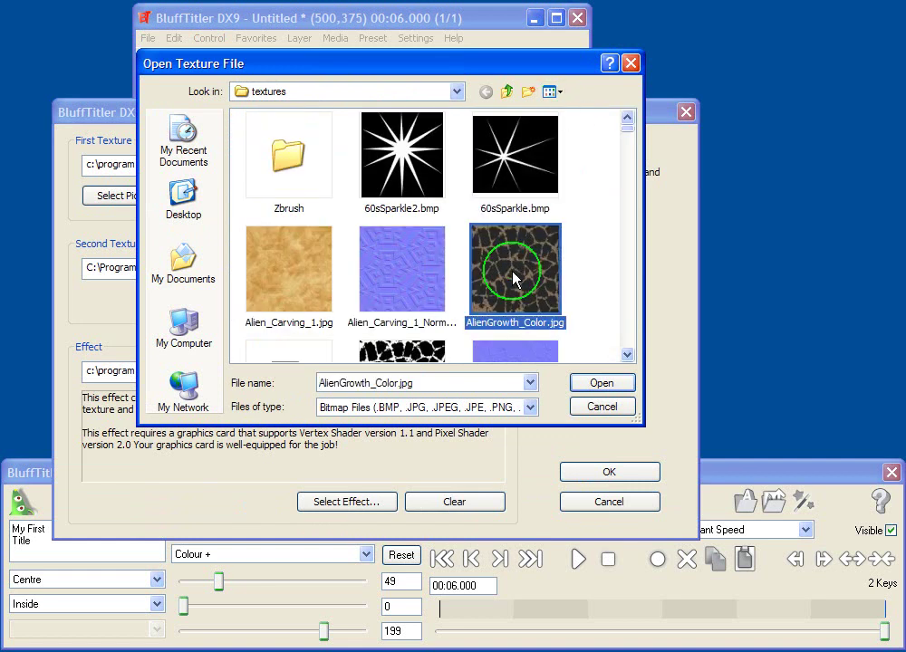
pyautogui.click(597, 383)
# Set the second texture of the title's effect to AlienGrowth_Normal.jpg and accept the texture changes.
pyautogui.click(344, 299)
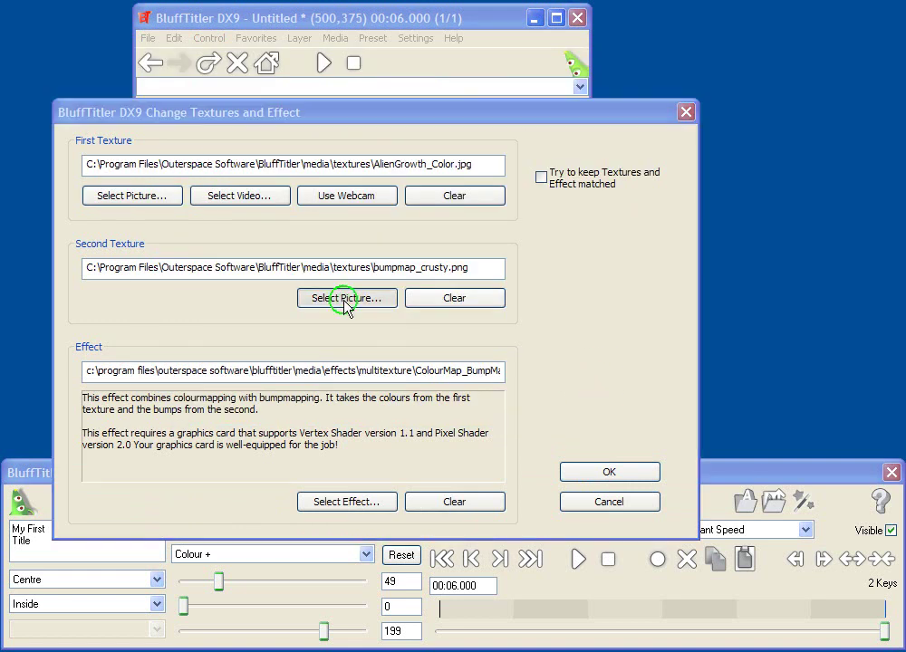
pyautogui.click(551, 91)
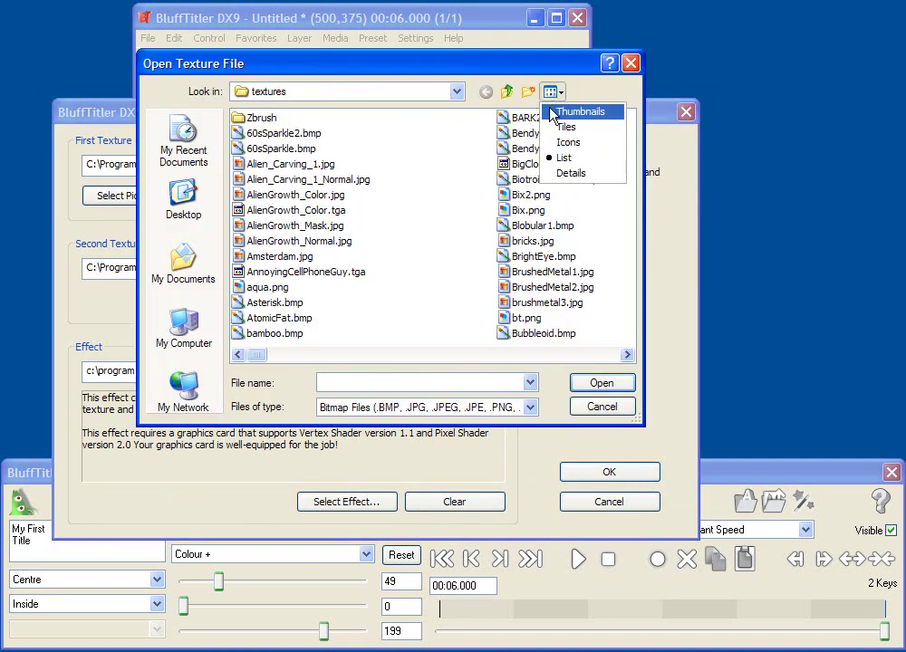
pyautogui.click(550, 113)
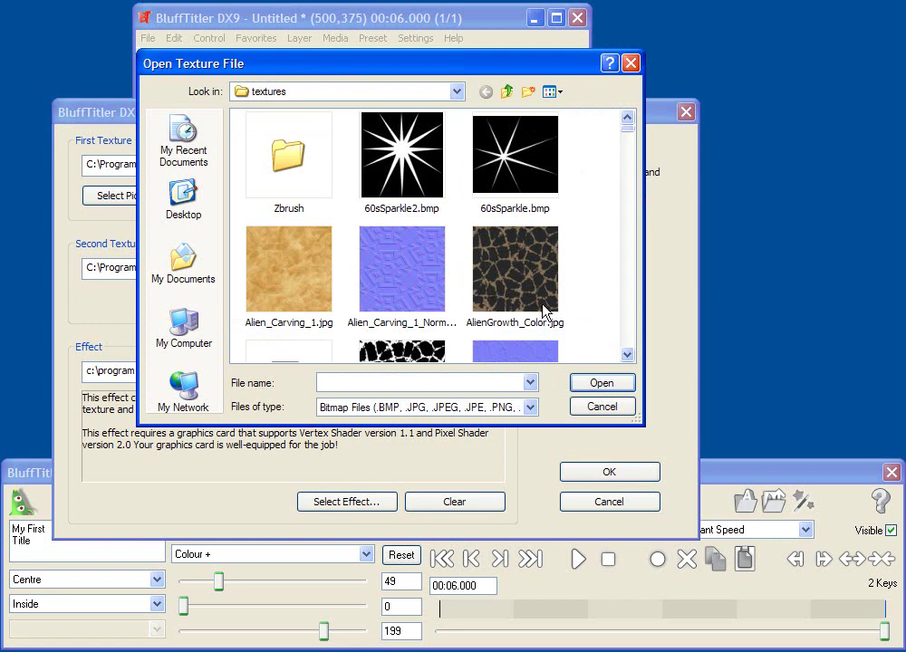
pyautogui.click(572, 307)
pyautogui.scroll(-3, 562, 289)
pyautogui.click(520, 229)
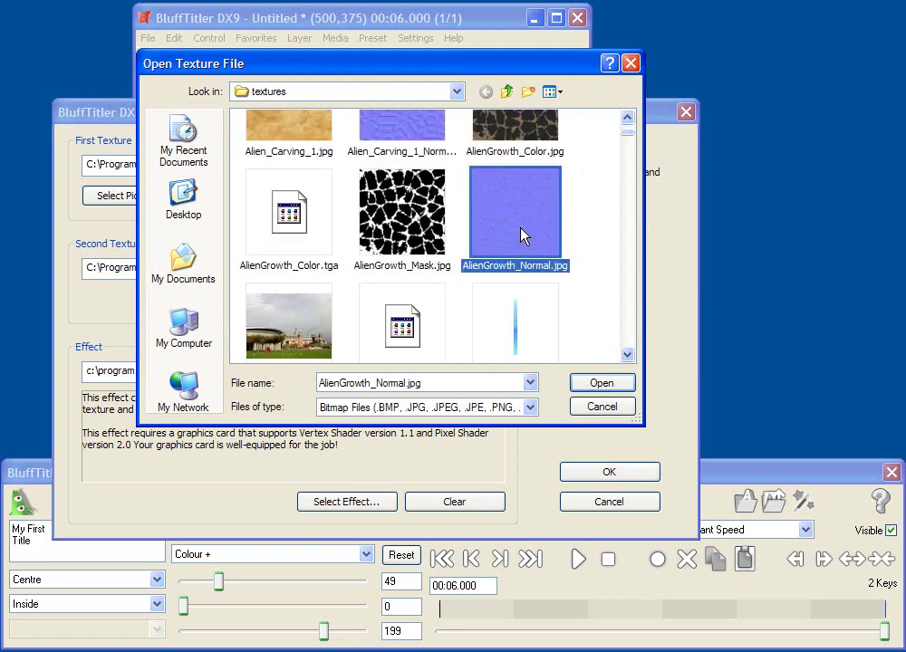
pyautogui.click(602, 383)
pyautogui.click(609, 471)
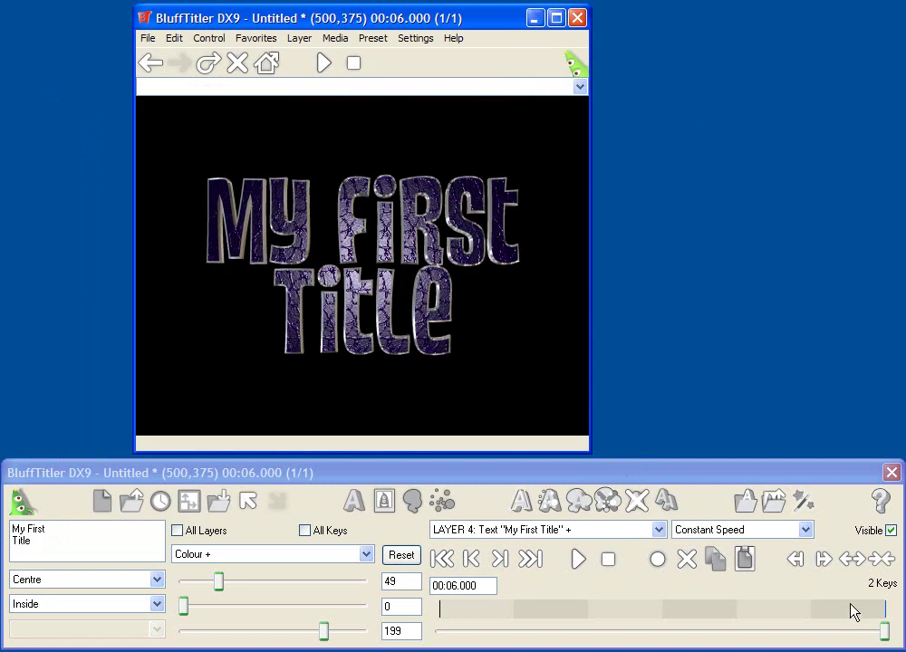
# Reset the title's Colour to 255, 255 and 255 at about 2.98 seconds and scrub back to about 1.33 seconds.
pyautogui.moveTo(883, 630); pyautogui.dragTo(656, 608)
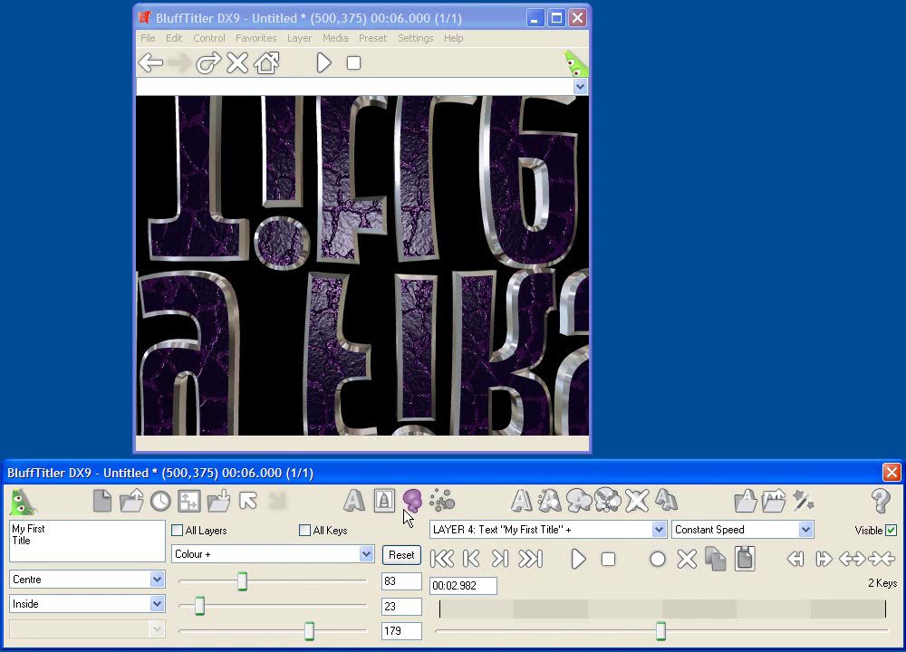
pyautogui.click(409, 556)
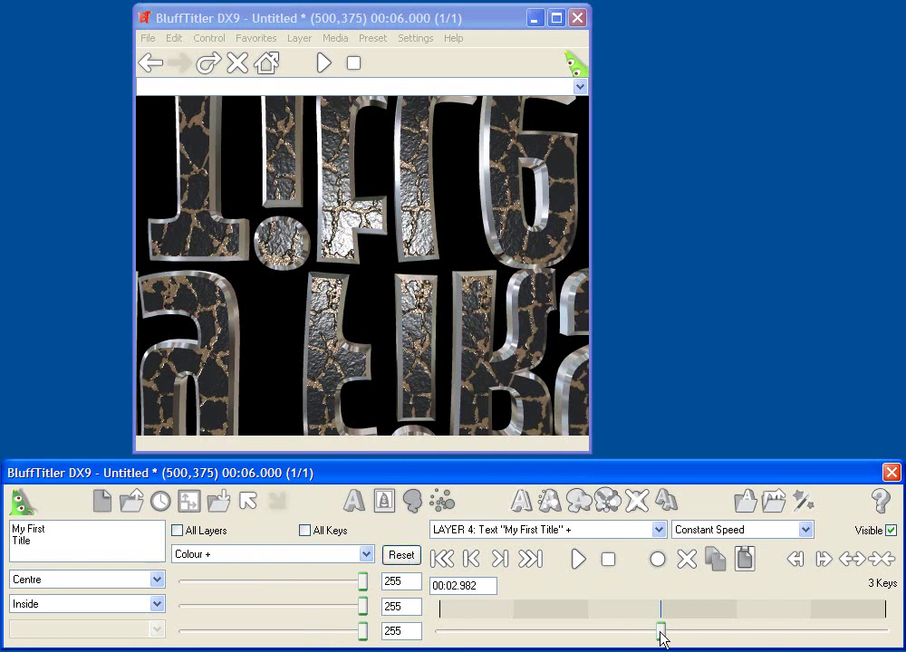
pyautogui.moveTo(664, 634); pyautogui.dragTo(540, 632)
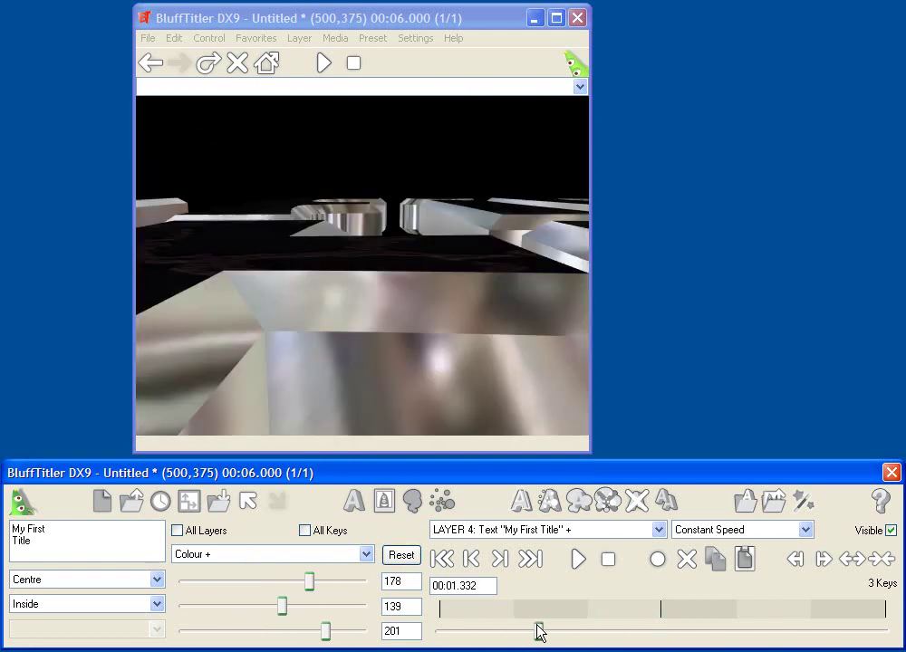